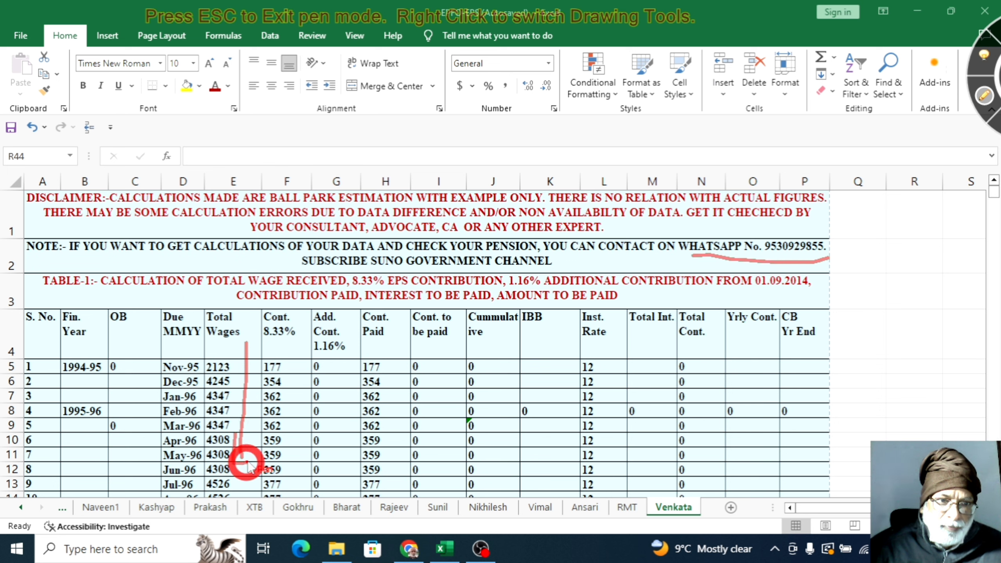
Draw downward pen marks along Table-1's Cont. 8.33%, Add. Cont. 1.16% and Cont. Paid columns, and clear the annotations
{"action": "mouse_move", "coordinate": [301, 363]}
{"action": "left_mouse_down"}
{"action": "mouse_move", "coordinate": [292, 475]}
{"action": "mouse_move", "coordinate": [312, 462]}
{"action": "left_mouse_up"}
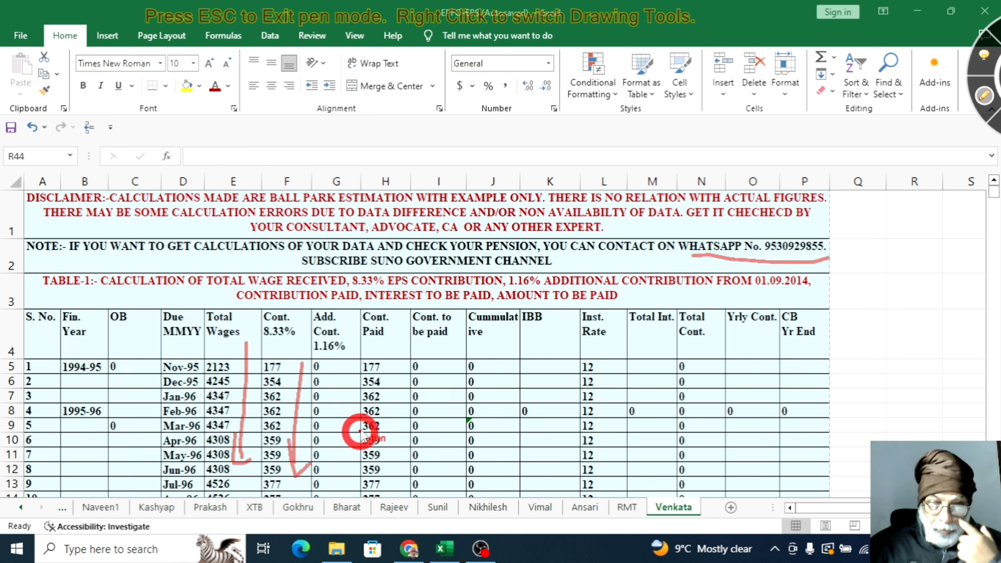
{"action": "mouse_move", "coordinate": [341, 374]}
{"action": "left_mouse_down"}
{"action": "mouse_move", "coordinate": [343, 514]}
{"action": "mouse_move", "coordinate": [367, 477]}
{"action": "left_mouse_up"}
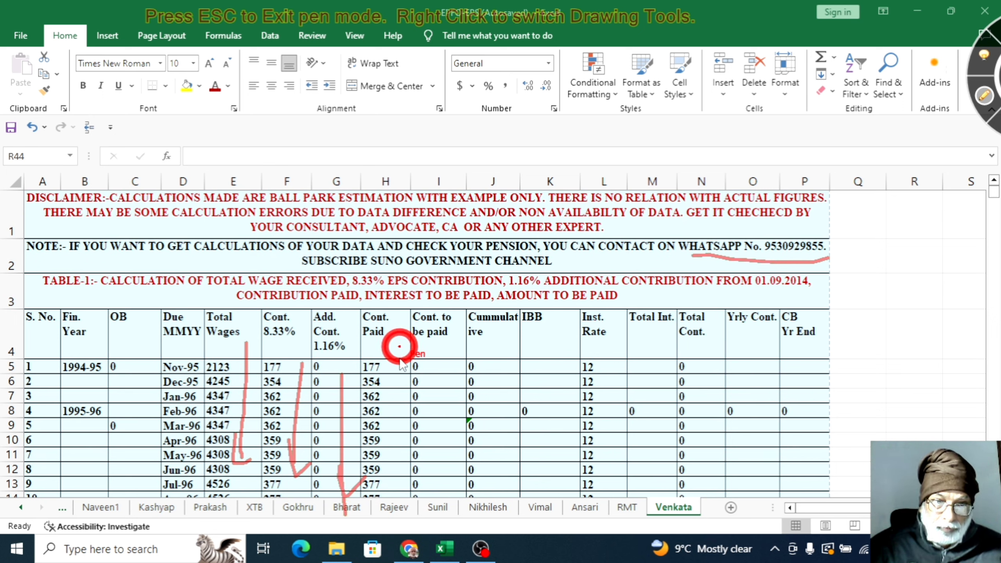
{"action": "left_click_drag", "start_coordinate": [399, 345], "coordinate": [396, 443]}
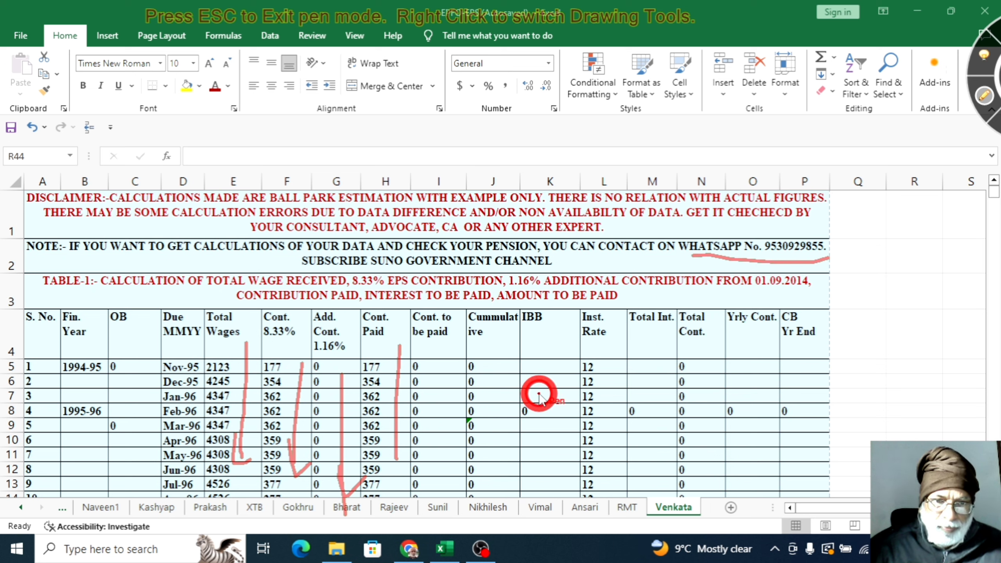
{"action": "left_click", "coordinate": [983, 101]}
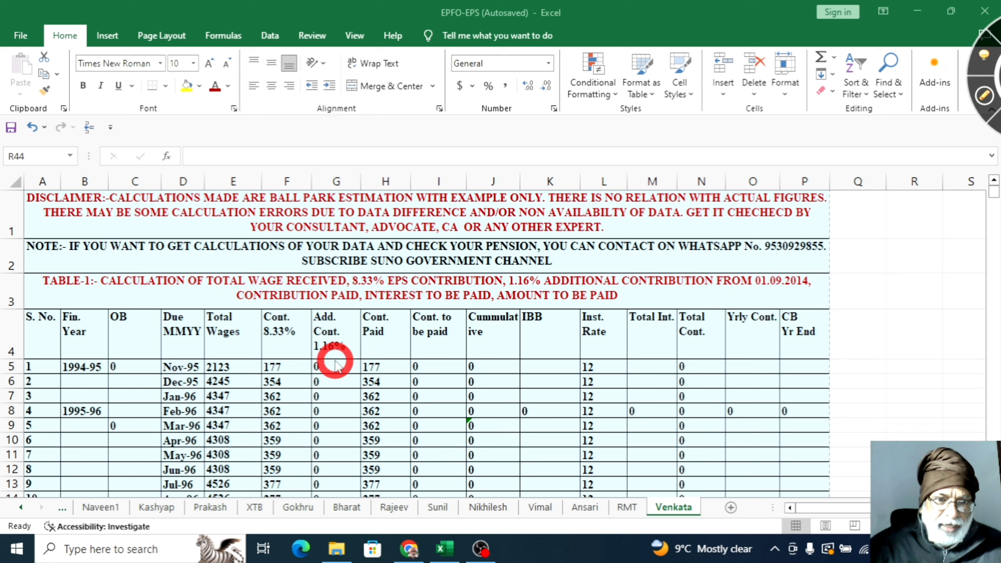
Review Table-1's monthly wage, contribution and interest rows through Mar-24 and the Table-2 summary beneath them
{"action": "scroll", "coordinate": [366, 365], "scroll_direction": "down", "scroll_amount": 4}
{"action": "scroll", "coordinate": [385, 442], "scroll_direction": "down", "scroll_amount": 15}
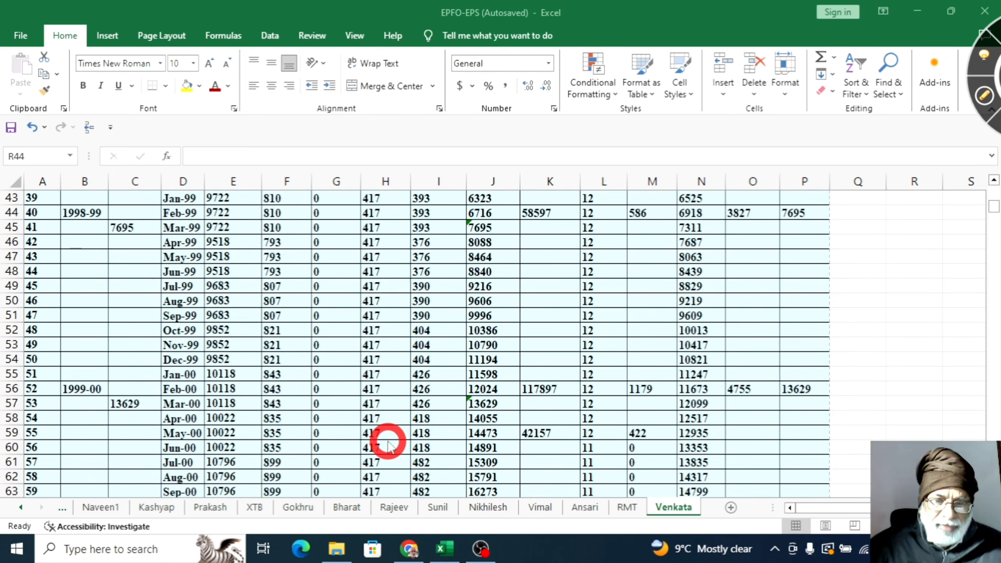
{"action": "scroll", "coordinate": [389, 443], "scroll_direction": "down", "scroll_amount": 5}
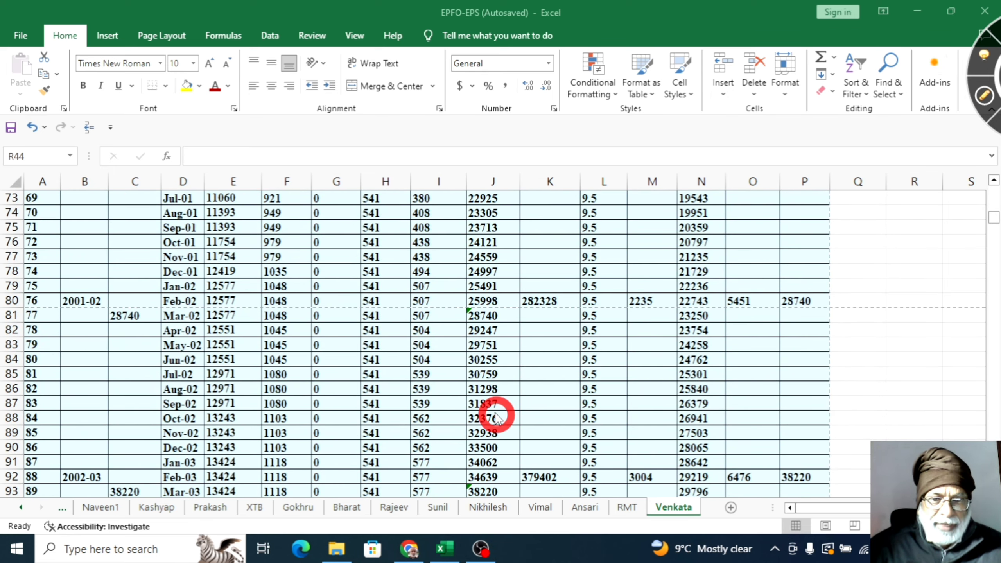
{"action": "scroll", "coordinate": [426, 410], "scroll_direction": "down", "scroll_amount": 5}
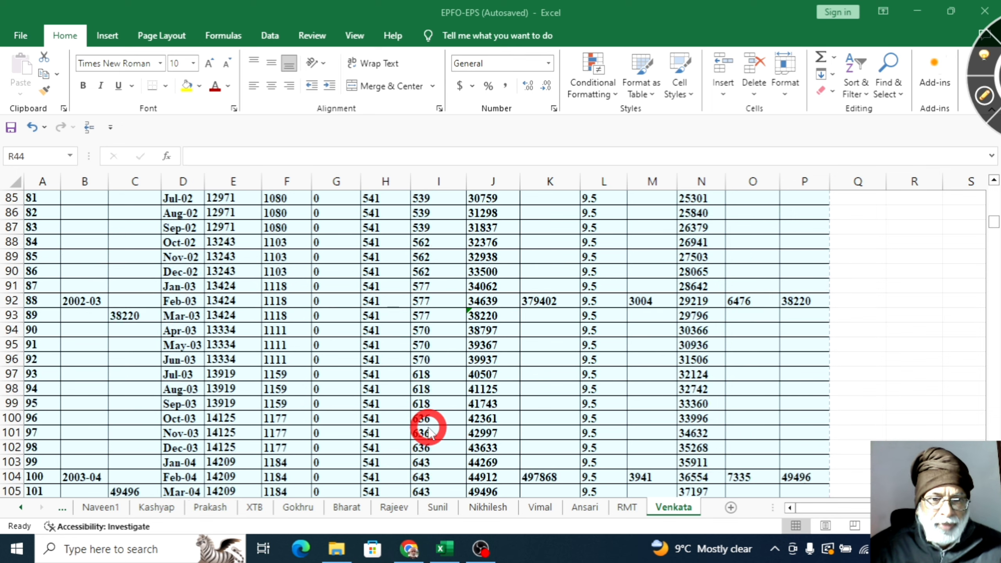
{"action": "scroll", "coordinate": [430, 432], "scroll_direction": "down", "scroll_amount": 20}
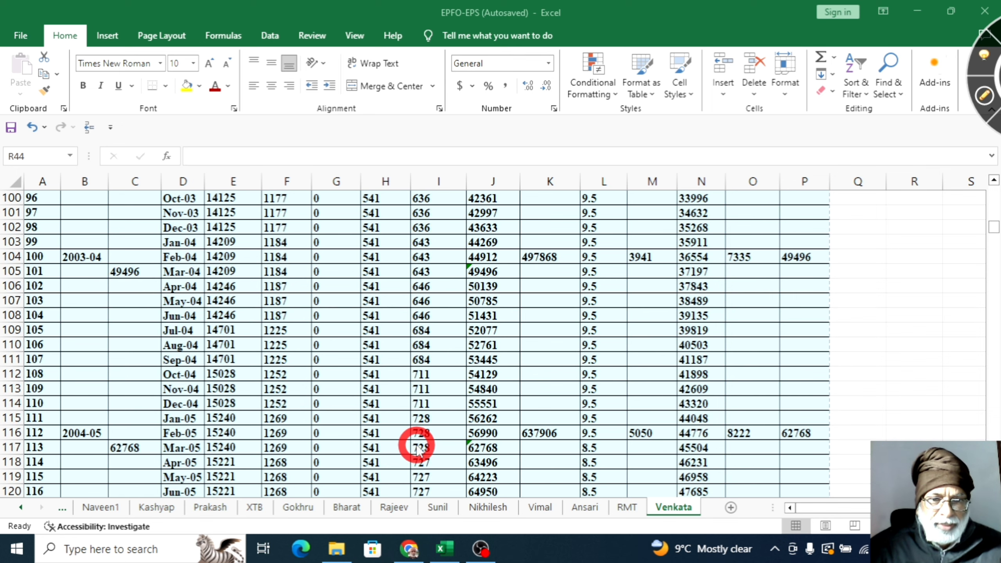
{"action": "scroll", "coordinate": [418, 450], "scroll_direction": "down", "scroll_amount": 14}
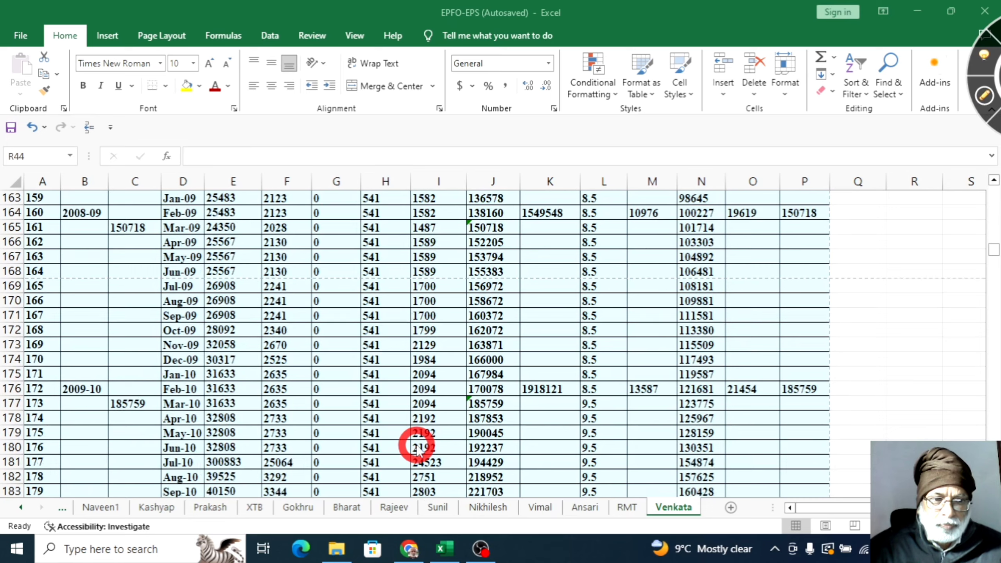
{"action": "scroll", "coordinate": [418, 450], "scroll_direction": "down", "scroll_amount": 20}
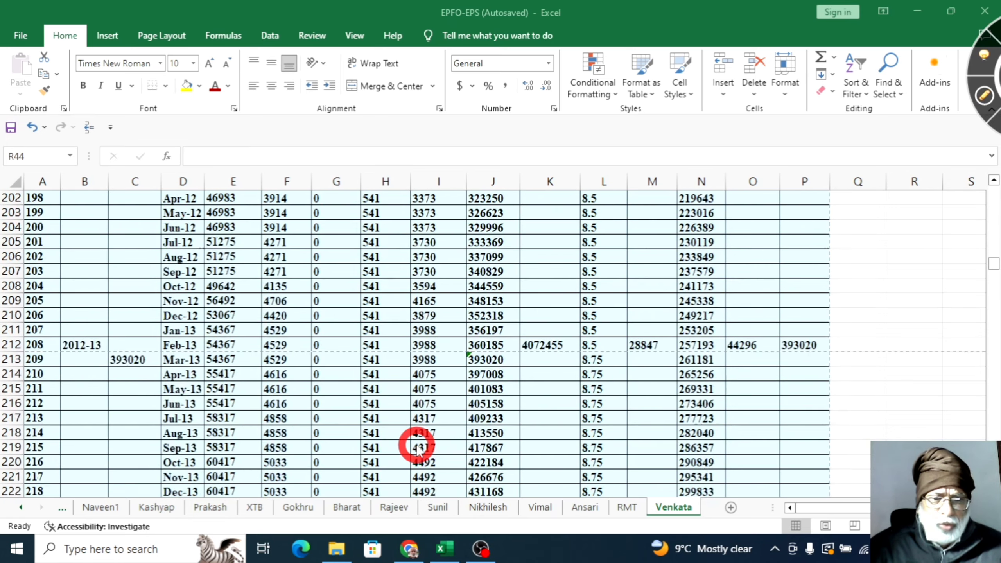
{"action": "scroll", "coordinate": [418, 449], "scroll_direction": "down", "scroll_amount": 13}
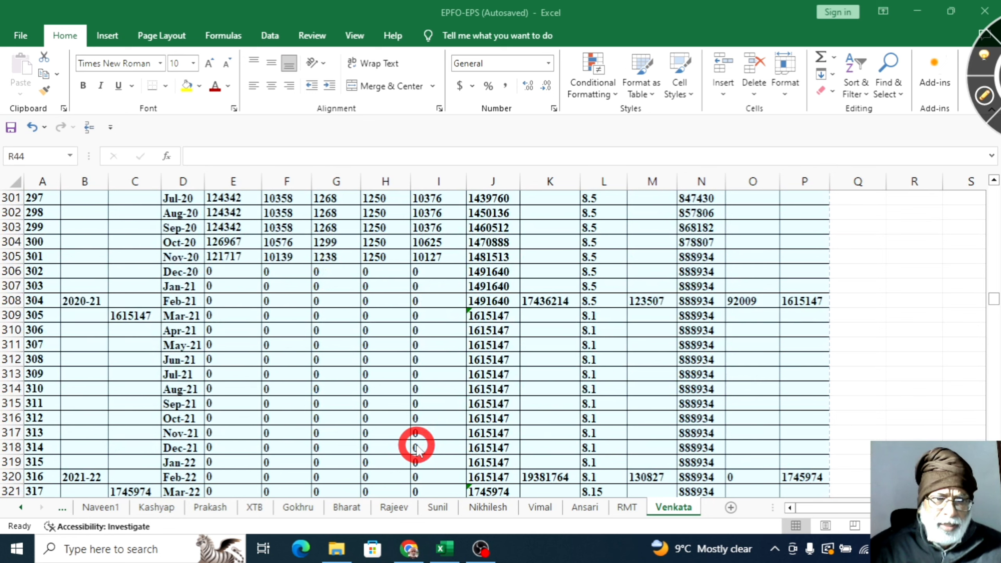
{"action": "scroll", "coordinate": [417, 449], "scroll_direction": "down", "scroll_amount": 9}
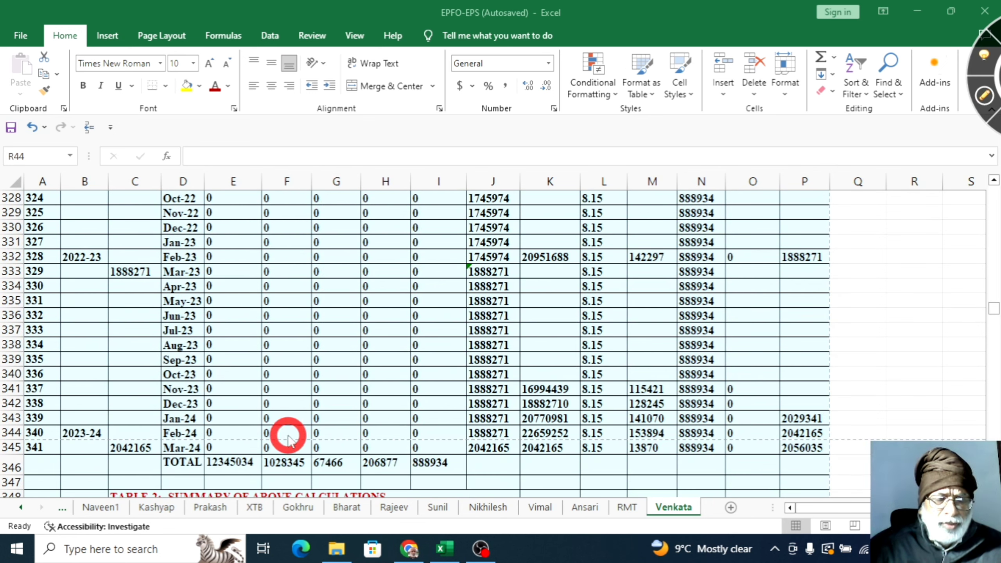
{"action": "scroll", "coordinate": [335, 418], "scroll_direction": "down", "scroll_amount": 2}
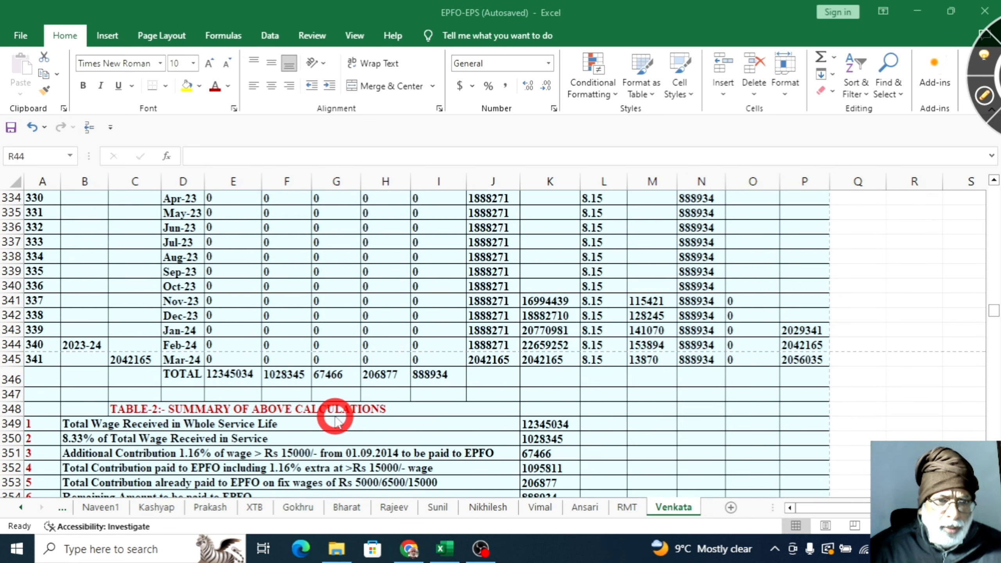
{"action": "scroll", "coordinate": [335, 418], "scroll_direction": "down", "scroll_amount": 2}
{"action": "scroll", "coordinate": [335, 418], "scroll_direction": "down", "scroll_amount": 1}
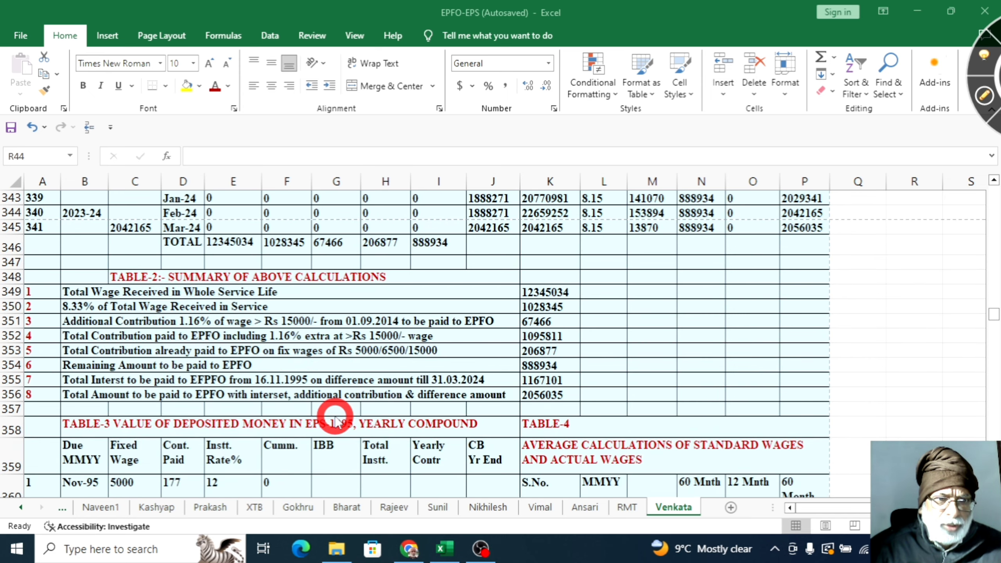
{"action": "scroll", "coordinate": [336, 422], "scroll_direction": "down", "scroll_amount": 1}
{"action": "scroll", "coordinate": [335, 418], "scroll_direction": "up", "scroll_amount": 1}
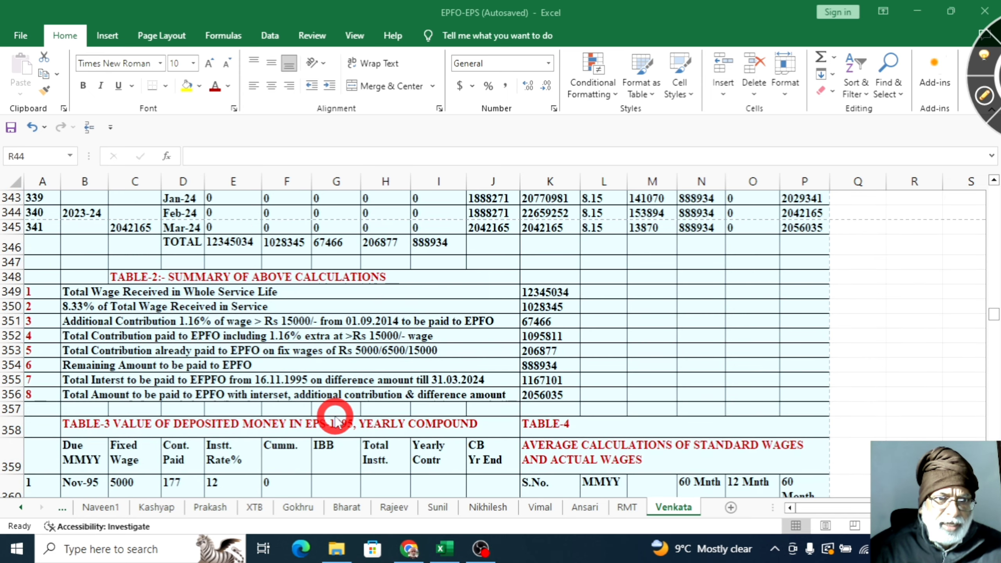
Mark Table-1's wage and contribution totals with the pen and circle the final Mar-24 closing balance
{"action": "left_click", "coordinate": [983, 98]}
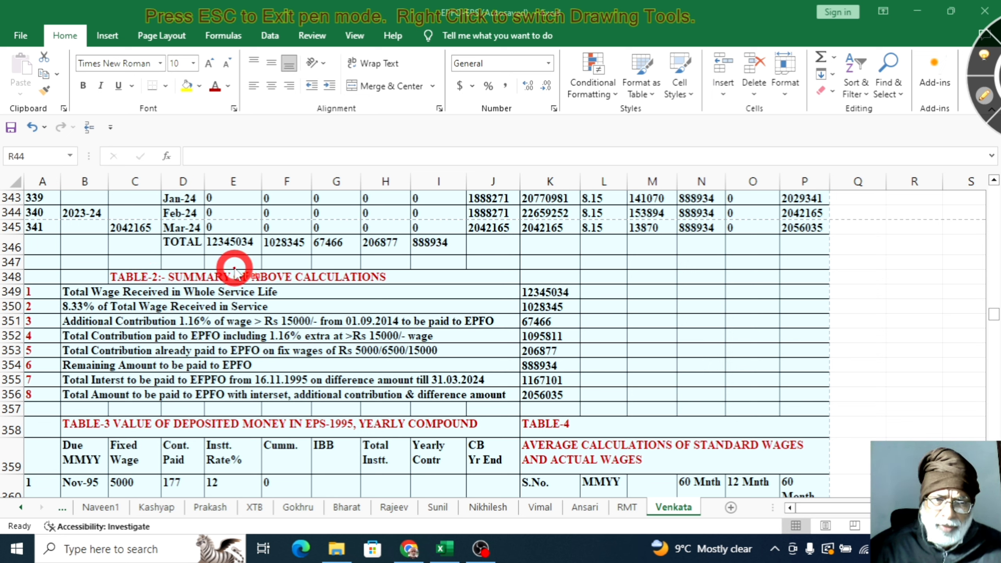
{"action": "mouse_move", "coordinate": [223, 265]}
{"action": "left_mouse_down"}
{"action": "mouse_move", "coordinate": [250, 248]}
{"action": "mouse_move", "coordinate": [336, 255]}
{"action": "mouse_move", "coordinate": [357, 226]}
{"action": "mouse_move", "coordinate": [315, 222]}
{"action": "mouse_move", "coordinate": [311, 253]}
{"action": "mouse_move", "coordinate": [345, 263]}
{"action": "mouse_move", "coordinate": [383, 257]}
{"action": "mouse_move", "coordinate": [406, 239]}
{"action": "mouse_move", "coordinate": [376, 230]}
{"action": "mouse_move", "coordinate": [358, 248]}
{"action": "mouse_move", "coordinate": [457, 258]}
{"action": "mouse_move", "coordinate": [464, 241]}
{"action": "mouse_move", "coordinate": [433, 227]}
{"action": "mouse_move", "coordinate": [408, 242]}
{"action": "mouse_move", "coordinate": [408, 258]}
{"action": "left_mouse_up"}
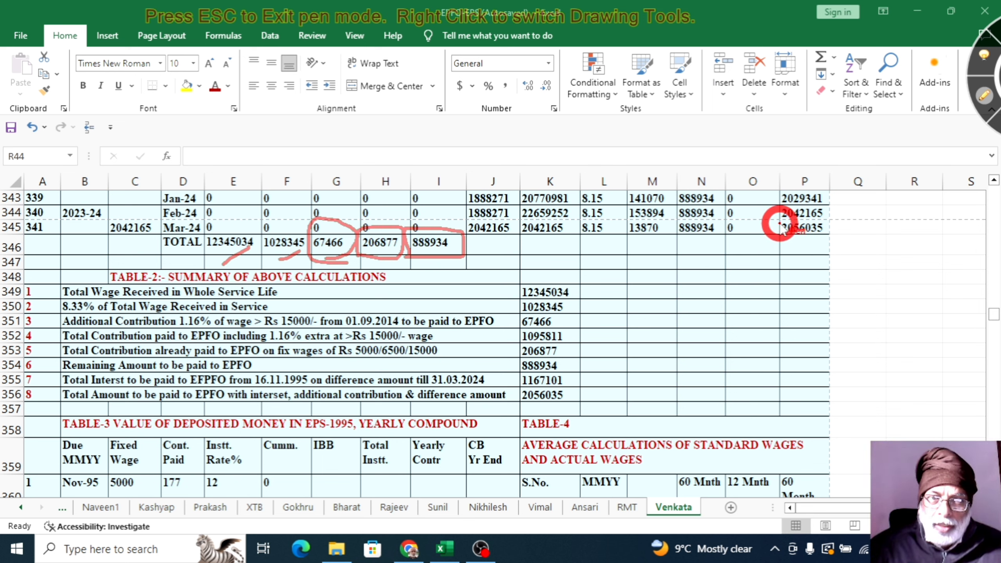
{"action": "mouse_move", "coordinate": [780, 225]}
{"action": "left_mouse_down"}
{"action": "mouse_move", "coordinate": [771, 237]}
{"action": "mouse_move", "coordinate": [816, 240]}
{"action": "mouse_move", "coordinate": [828, 226]}
{"action": "mouse_move", "coordinate": [814, 224]}
{"action": "left_mouse_up"}
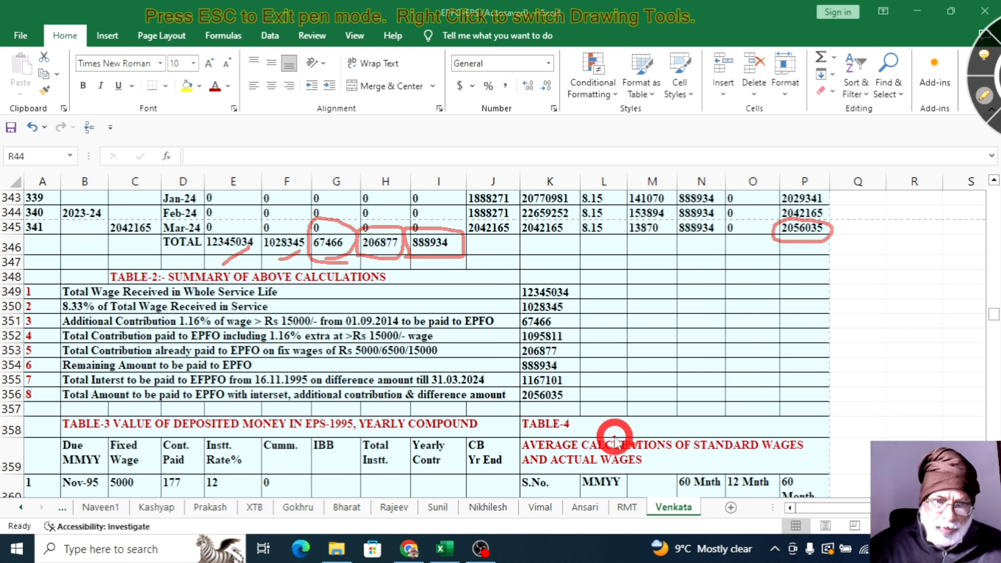
Bracket the eight values of the Table-2 summary with the pen and clear the annotations
{"action": "mouse_move", "coordinate": [582, 280]}
{"action": "left_mouse_down"}
{"action": "mouse_move", "coordinate": [594, 384]}
{"action": "mouse_move", "coordinate": [586, 413]}
{"action": "left_mouse_up"}
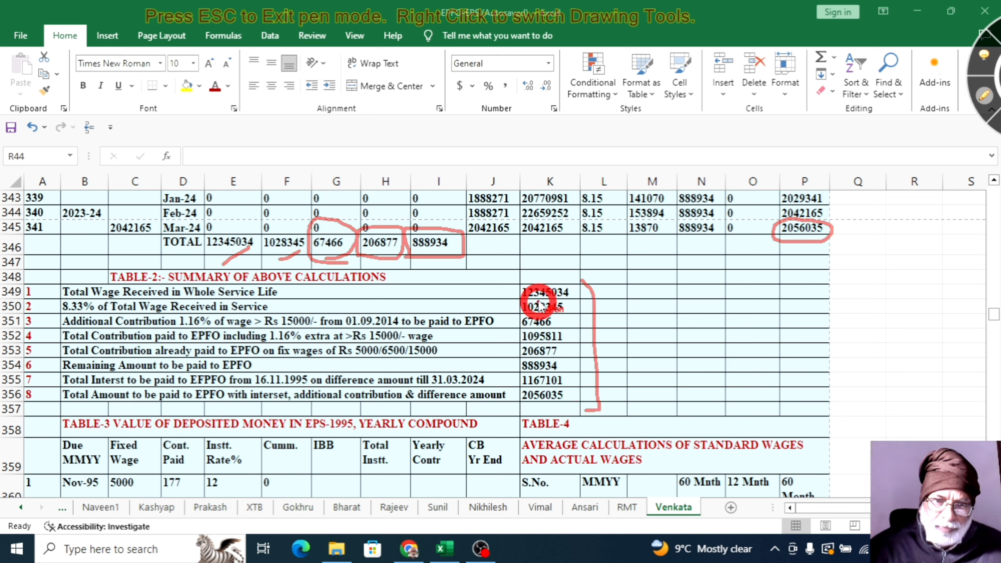
{"action": "mouse_move", "coordinate": [518, 281]}
{"action": "left_mouse_down"}
{"action": "mouse_move", "coordinate": [509, 318]}
{"action": "mouse_move", "coordinate": [528, 413]}
{"action": "left_mouse_up"}
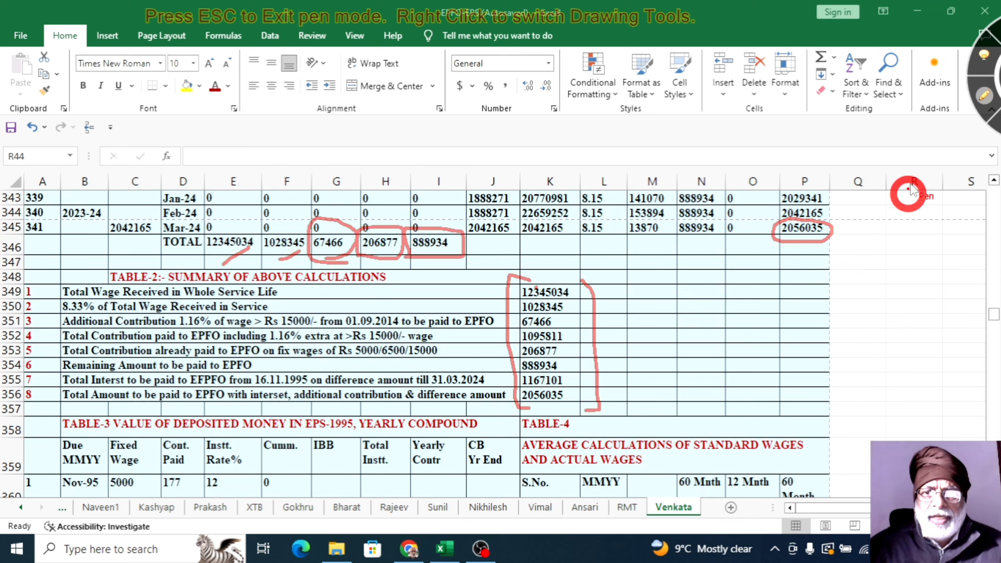
{"action": "left_click", "coordinate": [983, 97]}
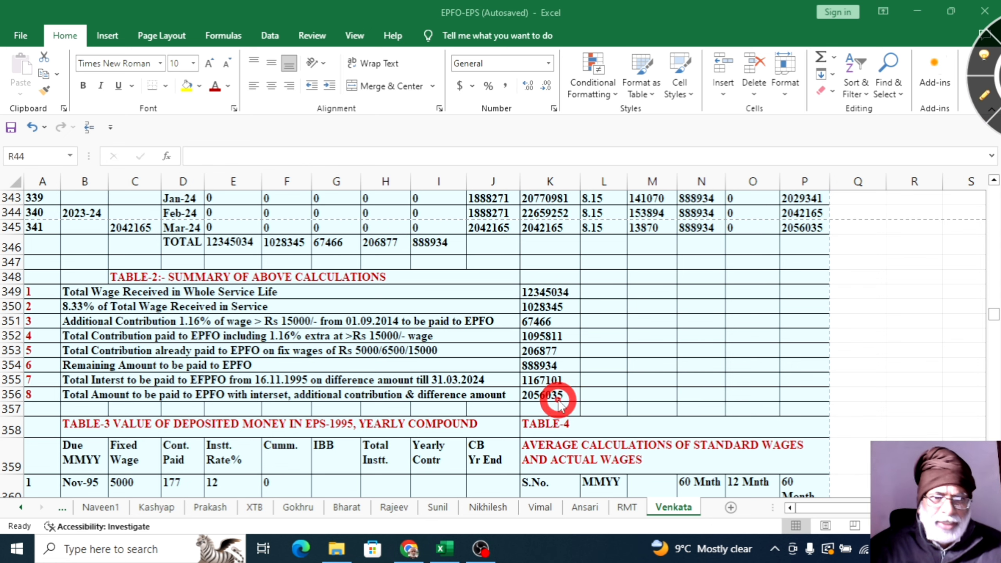
Mark Table-3's Cont. Paid and Instt. Rate% columns and Table-4's actual-wage 60 Mnth column with the pen, then clear the annotations
{"action": "scroll", "coordinate": [481, 429], "scroll_direction": "down", "scroll_amount": 4}
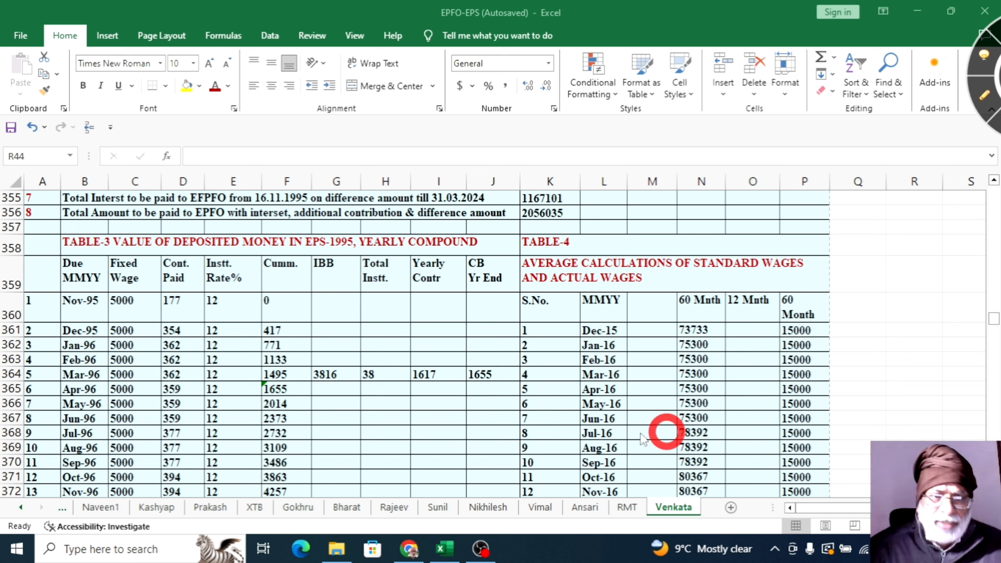
{"action": "left_click", "coordinate": [985, 96]}
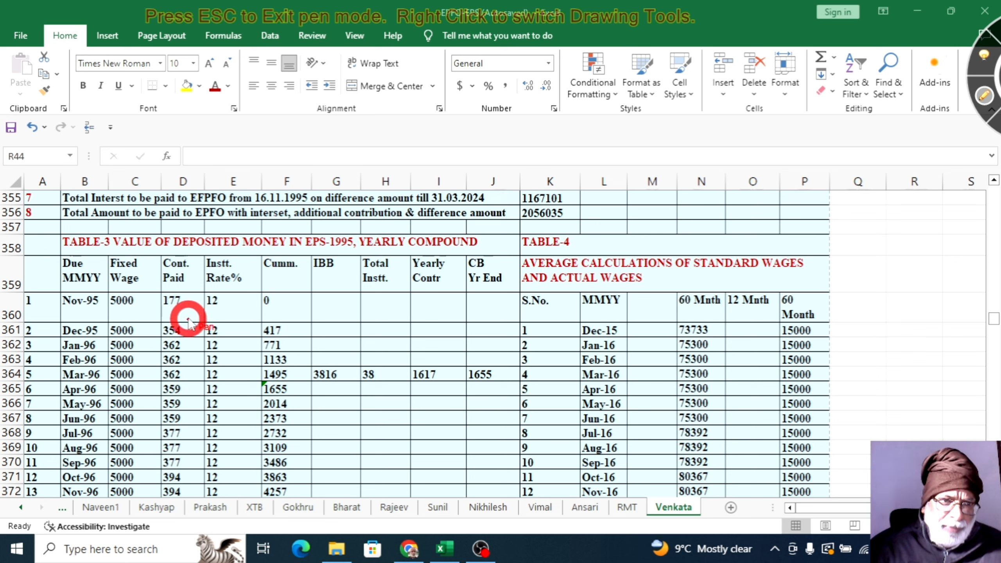
{"action": "mouse_move", "coordinate": [193, 292]}
{"action": "left_mouse_down"}
{"action": "mouse_move", "coordinate": [191, 407]}
{"action": "mouse_move", "coordinate": [207, 399]}
{"action": "left_mouse_up"}
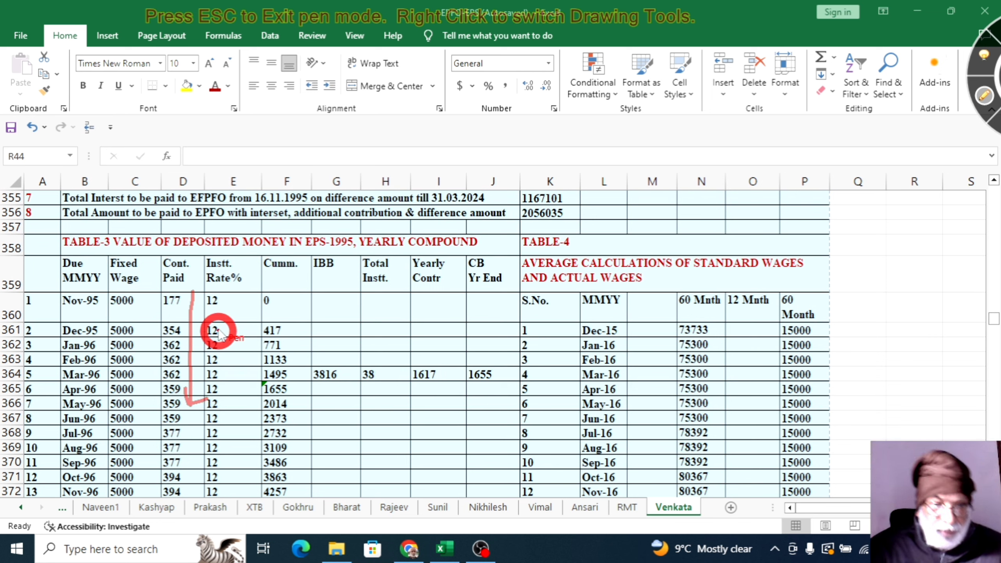
{"action": "mouse_move", "coordinate": [237, 313]}
{"action": "left_mouse_down"}
{"action": "mouse_move", "coordinate": [232, 485]}
{"action": "mouse_move", "coordinate": [265, 475]}
{"action": "left_mouse_up"}
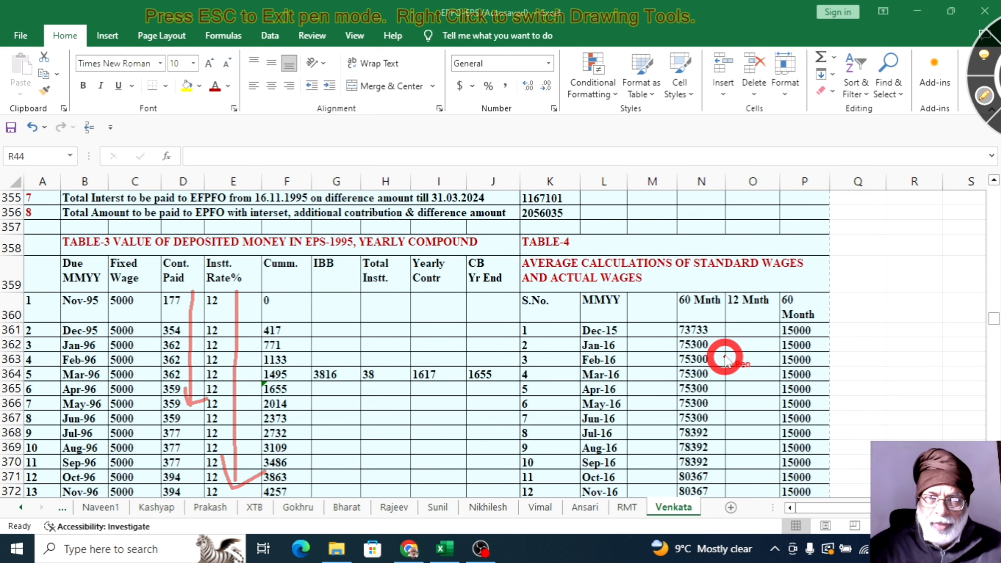
{"action": "left_click_drag", "start_coordinate": [715, 324], "coordinate": [712, 490]}
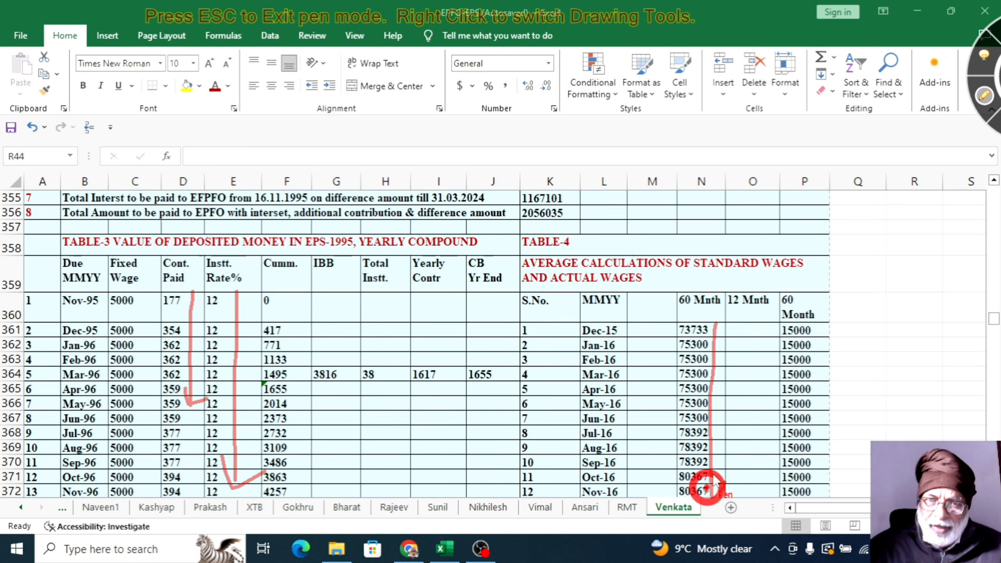
{"action": "left_click", "coordinate": [982, 103]}
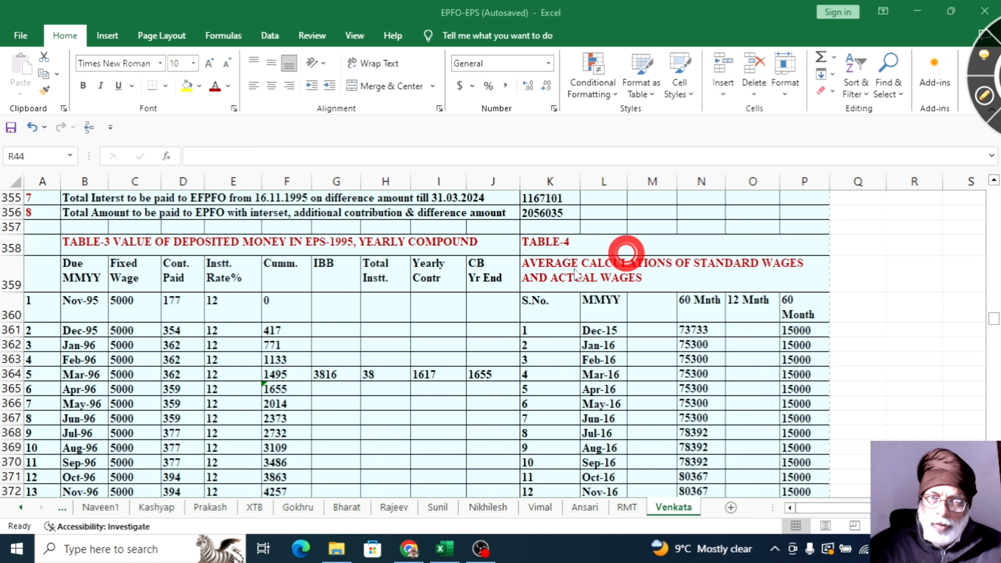
Circle the three 60-month wage averages at the end of Table-4 with the pen
{"action": "scroll", "coordinate": [521, 339], "scroll_direction": "down", "scroll_amount": 13}
{"action": "scroll", "coordinate": [528, 364], "scroll_direction": "down", "scroll_amount": 5}
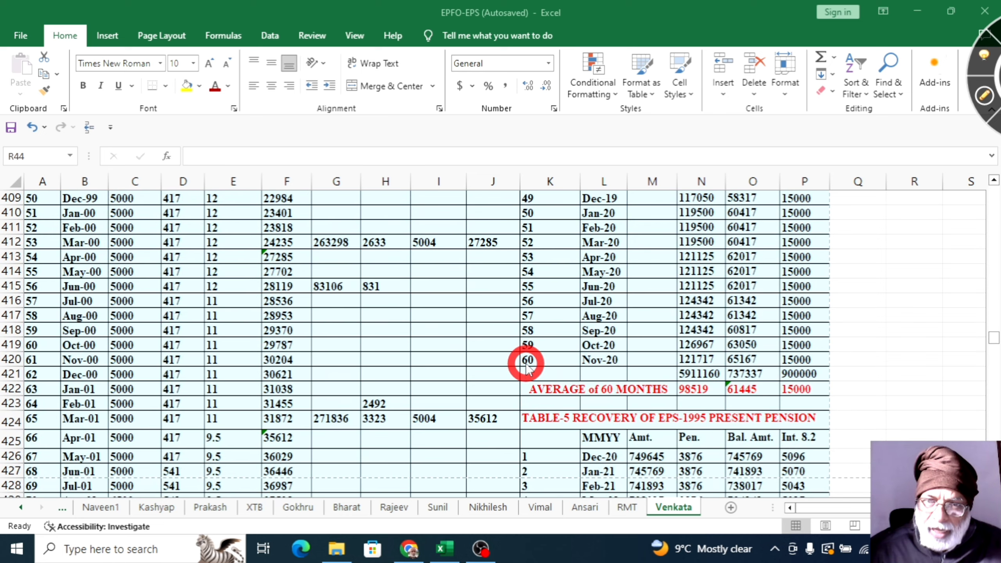
{"action": "scroll", "coordinate": [528, 365], "scroll_direction": "down", "scroll_amount": 3}
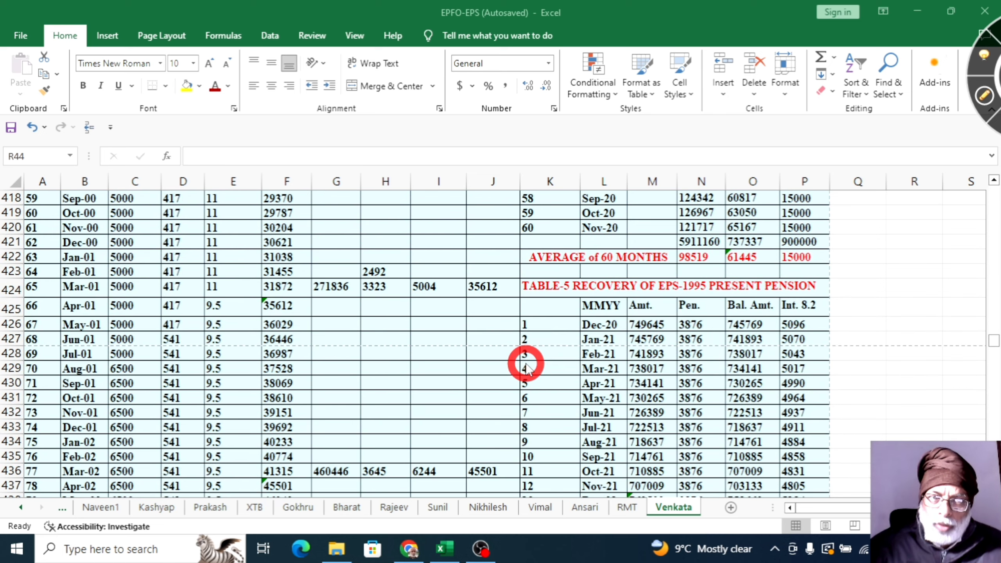
{"action": "scroll", "coordinate": [528, 364], "scroll_direction": "down", "scroll_amount": 1}
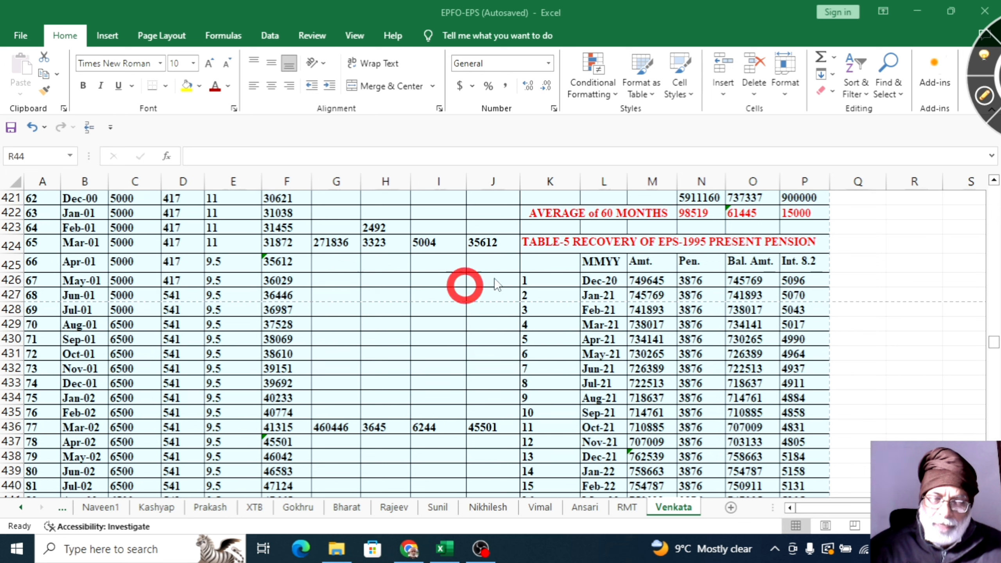
{"action": "left_click", "coordinate": [985, 97]}
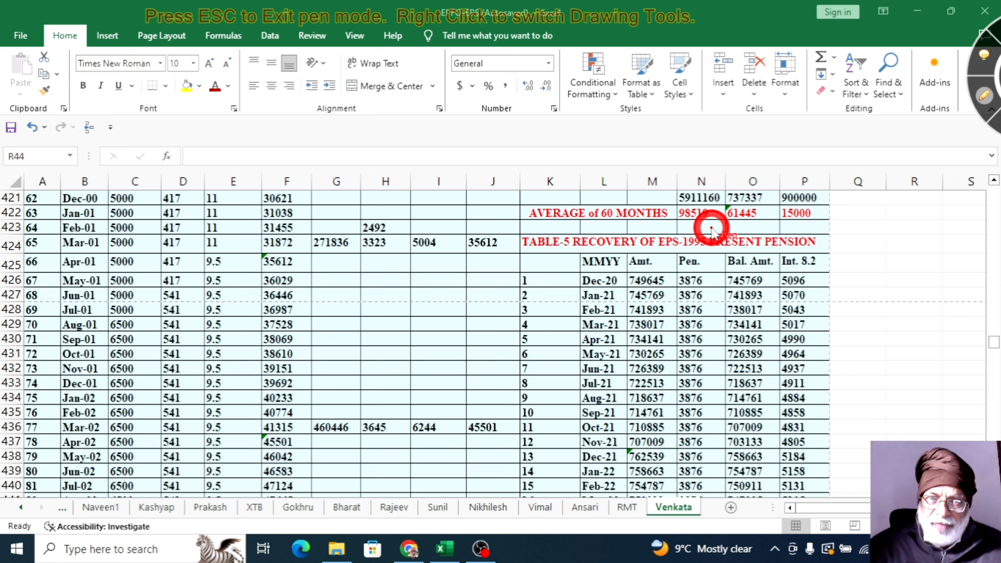
{"action": "mouse_move", "coordinate": [712, 228]}
{"action": "left_mouse_down"}
{"action": "mouse_move", "coordinate": [700, 196]}
{"action": "mouse_move", "coordinate": [677, 216]}
{"action": "mouse_move", "coordinate": [708, 228]}
{"action": "mouse_move", "coordinate": [762, 220]}
{"action": "mouse_move", "coordinate": [766, 206]}
{"action": "mouse_move", "coordinate": [723, 201]}
{"action": "mouse_move", "coordinate": [728, 230]}
{"action": "mouse_move", "coordinate": [804, 220]}
{"action": "mouse_move", "coordinate": [820, 203]}
{"action": "mouse_move", "coordinate": [778, 214]}
{"action": "left_mouse_up"}
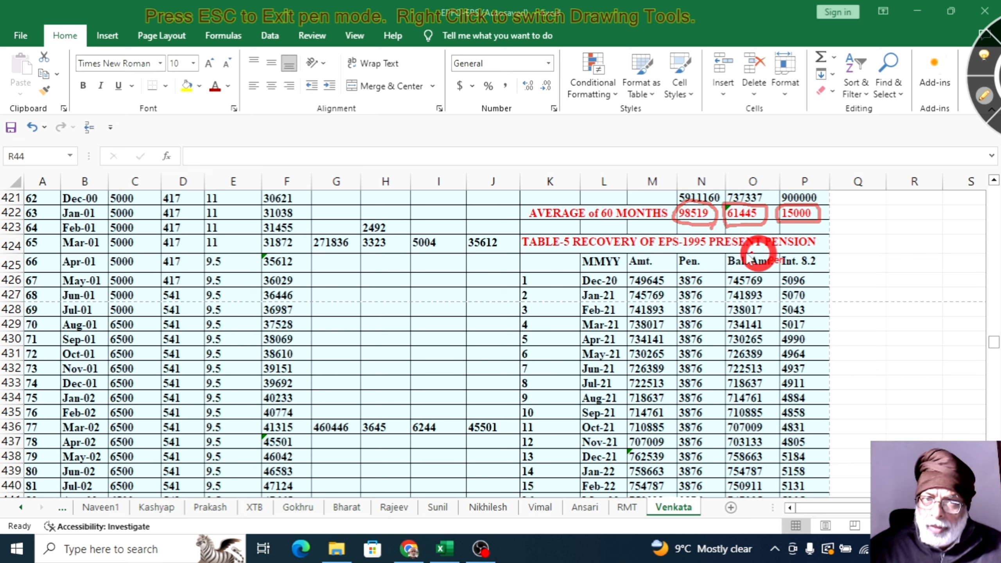
Underline Table-5's heading and circle its Dec-20 amount with the pen, with a line along Table-3's interest rate column
{"action": "left_click_drag", "start_coordinate": [566, 256], "coordinate": [801, 255]}
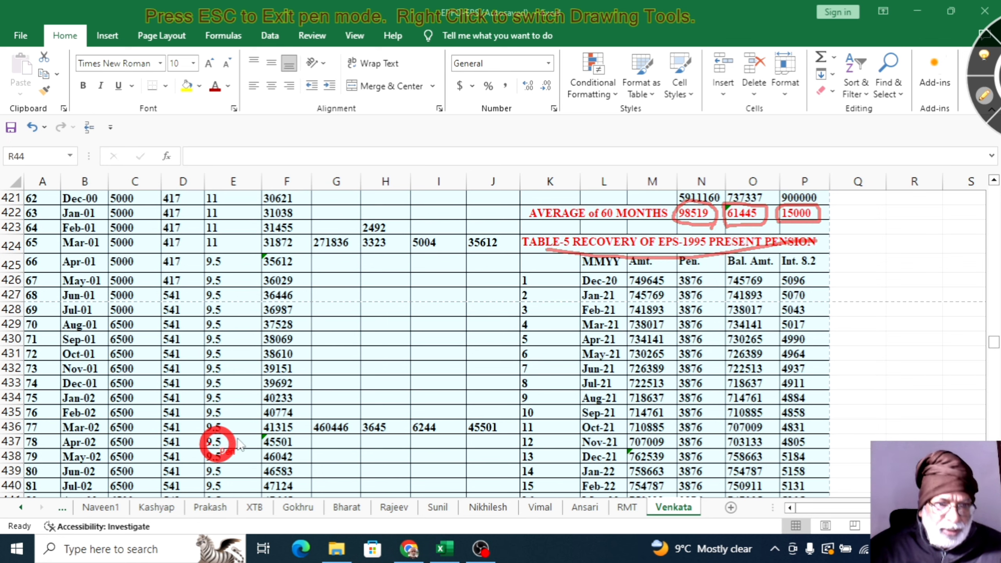
{"action": "left_click_drag", "start_coordinate": [243, 245], "coordinate": [255, 425]}
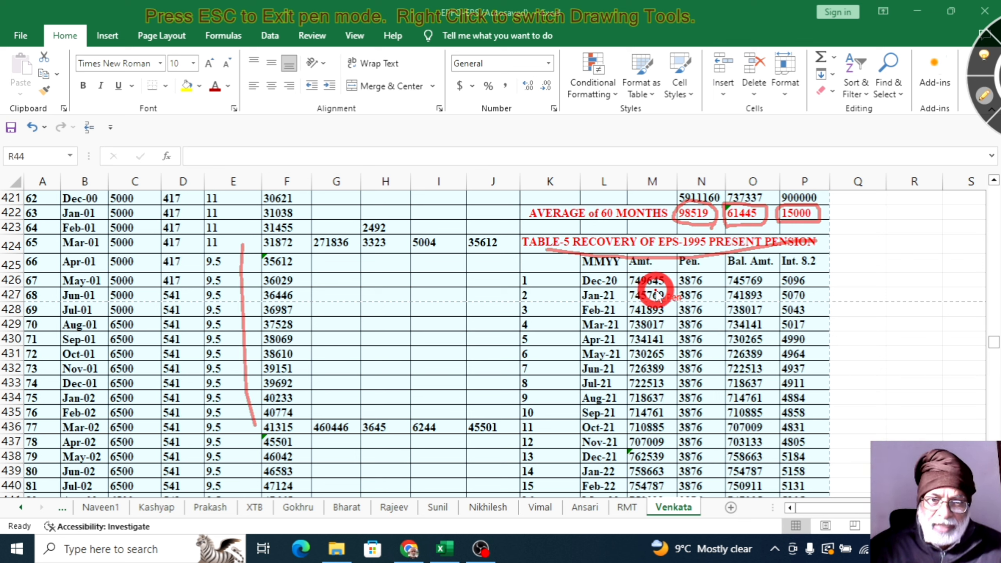
{"action": "mouse_move", "coordinate": [670, 272]}
{"action": "left_mouse_down"}
{"action": "mouse_move", "coordinate": [632, 264]}
{"action": "mouse_move", "coordinate": [617, 284]}
{"action": "mouse_move", "coordinate": [664, 290]}
{"action": "mouse_move", "coordinate": [670, 278]}
{"action": "left_mouse_up"}
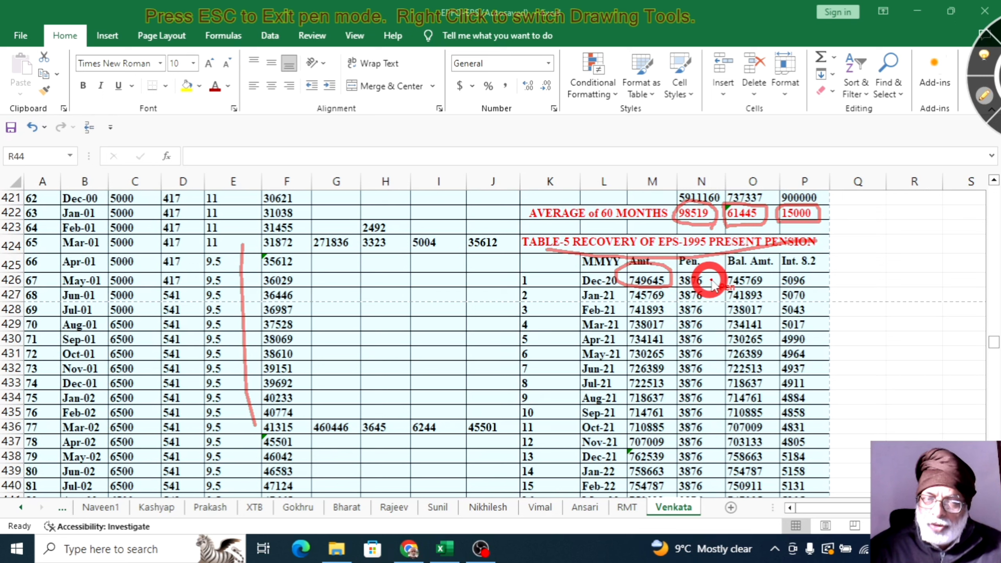
Draw pen arrows down Table-5's Pen. and Int. 8.2 columns, circle both Dec-20 values, and clear the annotations
{"action": "mouse_move", "coordinate": [717, 275]}
{"action": "left_mouse_down"}
{"action": "mouse_move", "coordinate": [709, 363]}
{"action": "mouse_move", "coordinate": [727, 357]}
{"action": "left_mouse_up"}
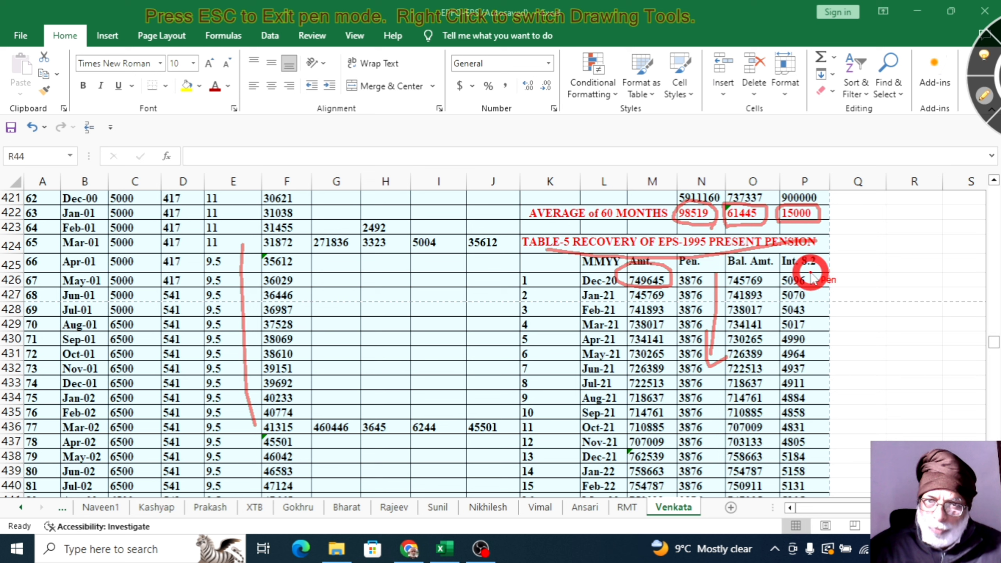
{"action": "mouse_move", "coordinate": [812, 274]}
{"action": "left_mouse_down"}
{"action": "mouse_move", "coordinate": [820, 409]}
{"action": "mouse_move", "coordinate": [831, 402]}
{"action": "left_mouse_up"}
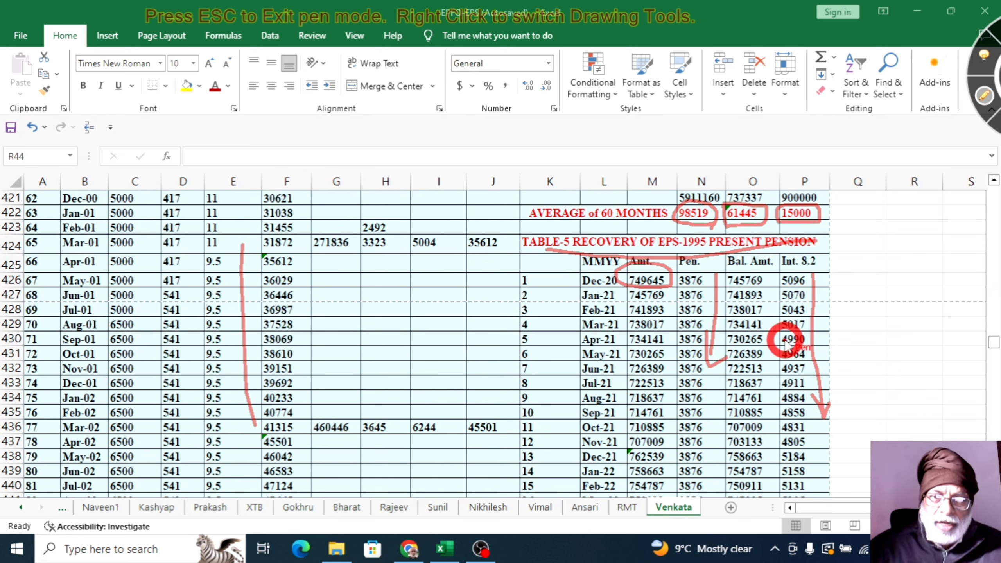
{"action": "mouse_move", "coordinate": [717, 361]}
{"action": "left_mouse_down"}
{"action": "mouse_move", "coordinate": [719, 276]}
{"action": "mouse_move", "coordinate": [670, 285]}
{"action": "mouse_move", "coordinate": [717, 278]}
{"action": "mouse_move", "coordinate": [811, 294]}
{"action": "mouse_move", "coordinate": [782, 264]}
{"action": "mouse_move", "coordinate": [789, 287]}
{"action": "left_mouse_up"}
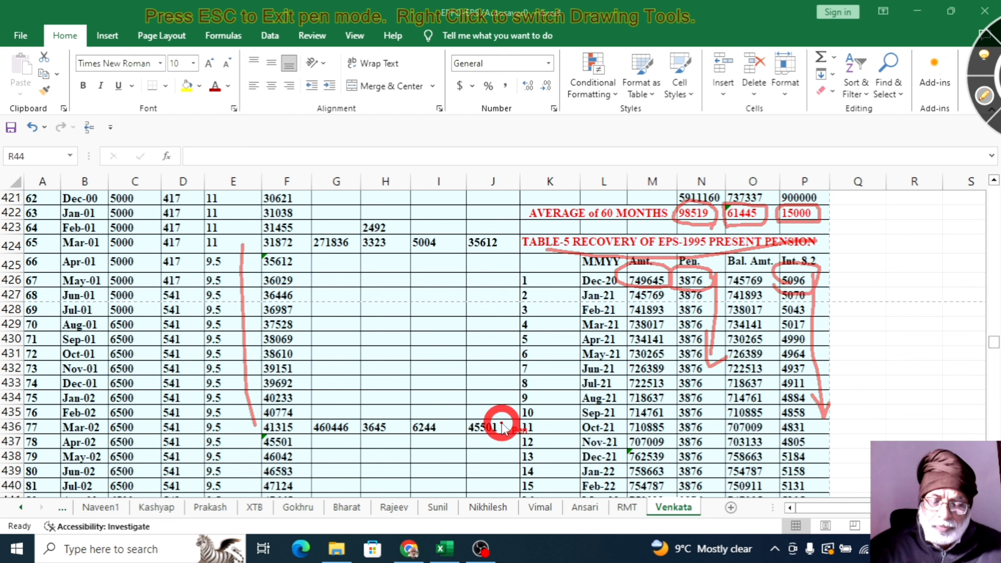
{"action": "left_click", "coordinate": [985, 98]}
Circle Table-5's final Oct-43 row with the pen
{"action": "scroll", "coordinate": [690, 432], "scroll_direction": "down", "scroll_amount": 16}
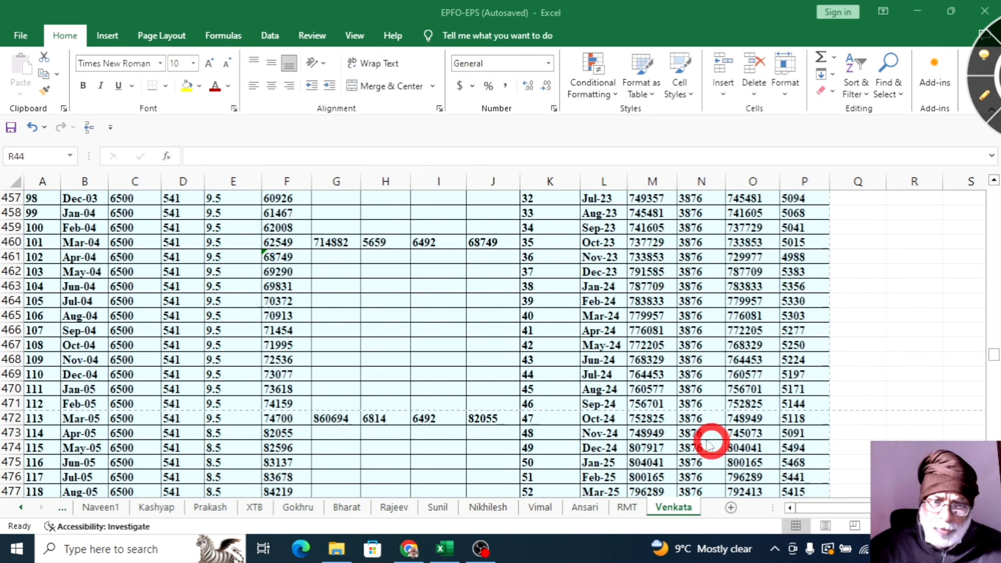
{"action": "scroll", "coordinate": [661, 434], "scroll_direction": "down", "scroll_amount": 20}
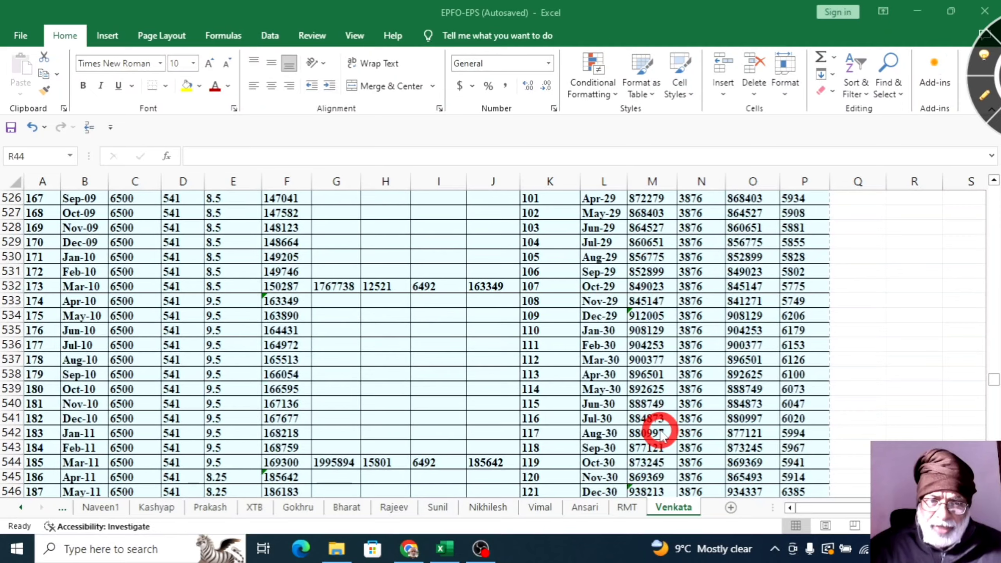
{"action": "scroll", "coordinate": [662, 434], "scroll_direction": "down", "scroll_amount": 20}
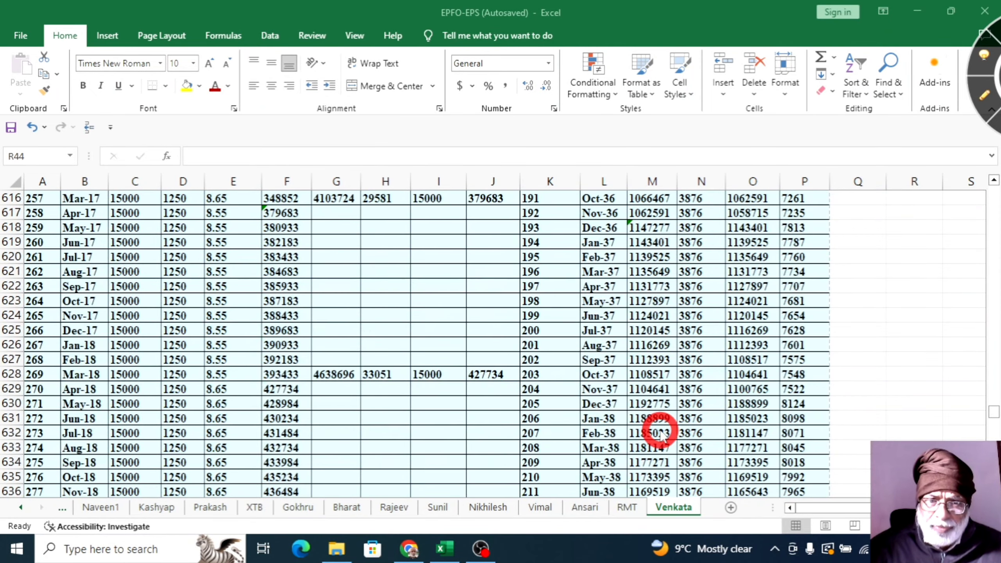
{"action": "scroll", "coordinate": [661, 434], "scroll_direction": "down", "scroll_amount": 20}
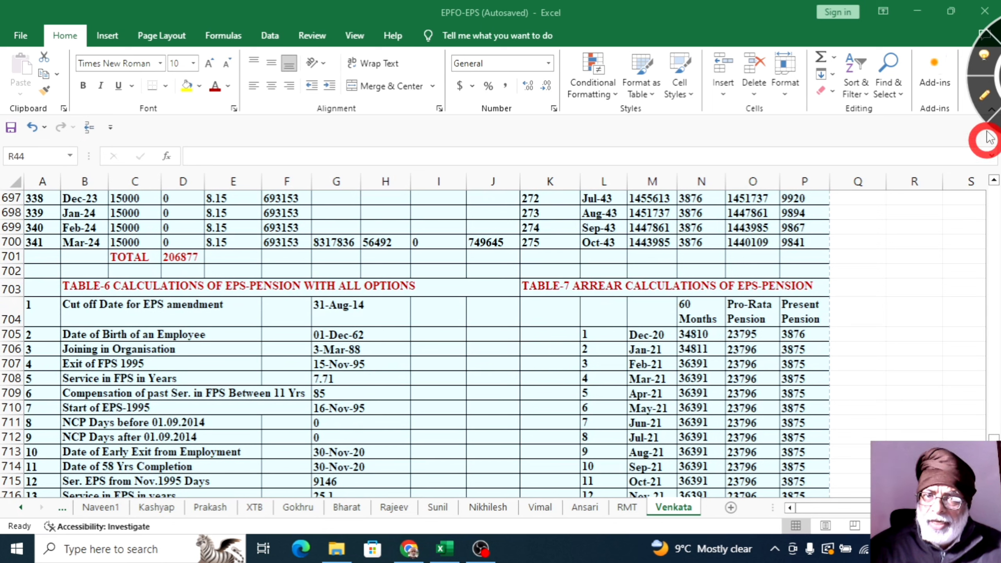
{"action": "left_click", "coordinate": [985, 100]}
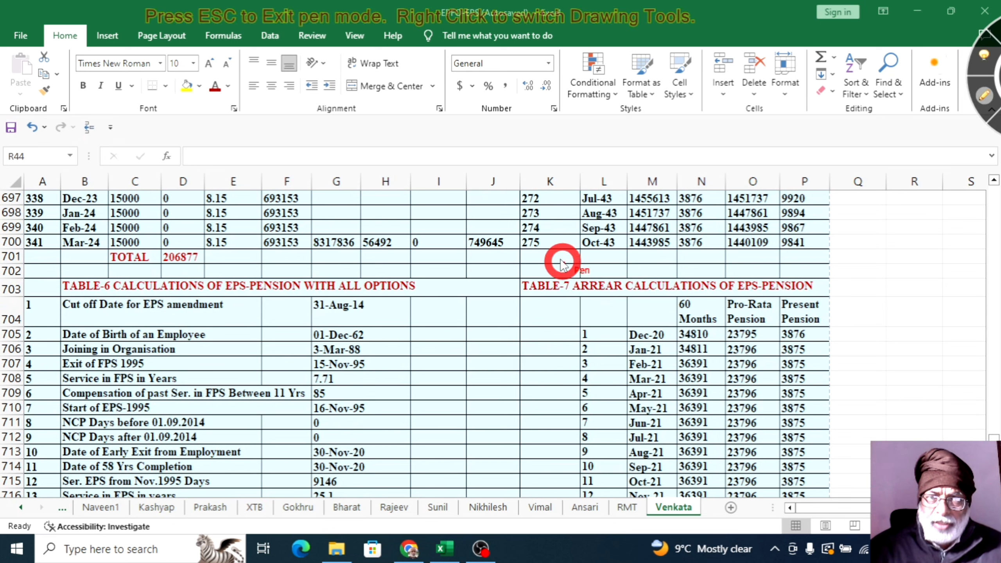
{"action": "mouse_move", "coordinate": [533, 252]}
{"action": "left_mouse_down"}
{"action": "mouse_move", "coordinate": [780, 270]}
{"action": "mouse_move", "coordinate": [811, 253]}
{"action": "mouse_move", "coordinate": [735, 231]}
{"action": "mouse_move", "coordinate": [539, 226]}
{"action": "mouse_move", "coordinate": [531, 252]}
{"action": "mouse_move", "coordinate": [557, 260]}
{"action": "left_mouse_up"}
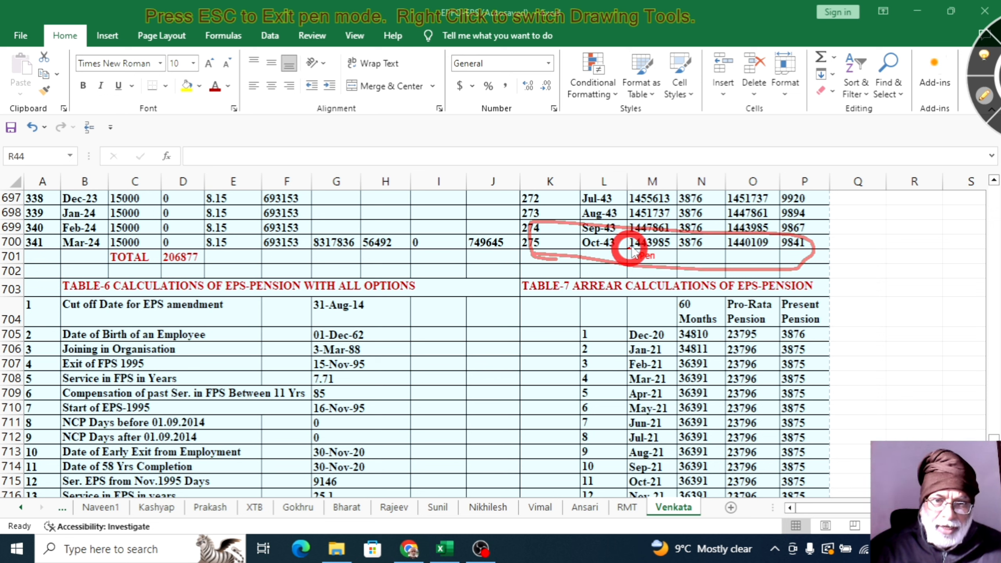
Box Table-3's final Mar-24 balance and its contribution total with the pen, and draw an arrow from the total to the balance
{"action": "mouse_move", "coordinate": [443, 227]}
{"action": "left_mouse_down"}
{"action": "mouse_move", "coordinate": [453, 264]}
{"action": "mouse_move", "coordinate": [505, 264]}
{"action": "mouse_move", "coordinate": [519, 236]}
{"action": "mouse_move", "coordinate": [513, 223]}
{"action": "mouse_move", "coordinate": [439, 228]}
{"action": "left_mouse_up"}
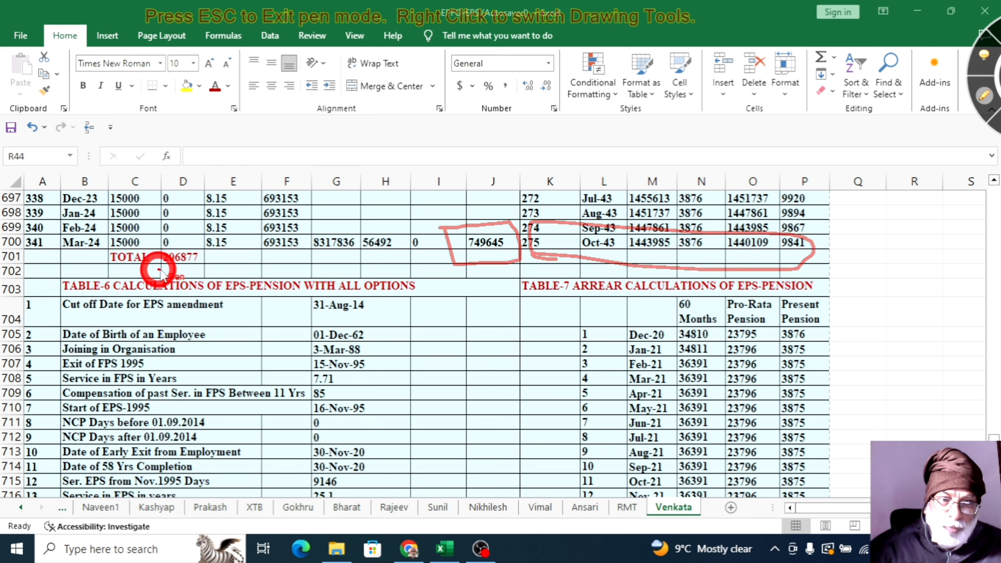
{"action": "mouse_move", "coordinate": [159, 271]}
{"action": "left_mouse_down"}
{"action": "mouse_move", "coordinate": [207, 269]}
{"action": "mouse_move", "coordinate": [197, 244]}
{"action": "mouse_move", "coordinate": [165, 243]}
{"action": "mouse_move", "coordinate": [158, 266]}
{"action": "left_mouse_up"}
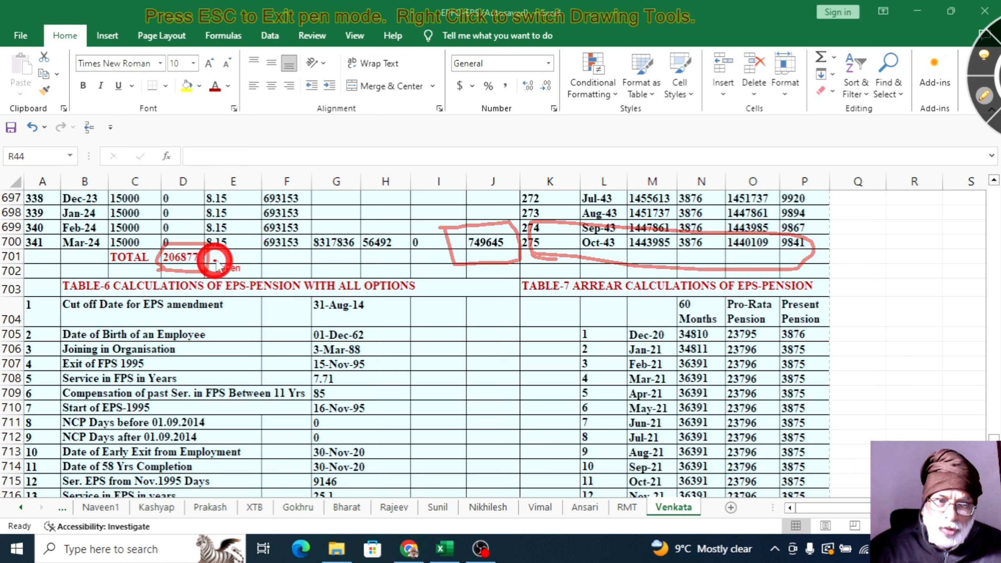
{"action": "left_click_drag", "start_coordinate": [216, 262], "coordinate": [375, 260]}
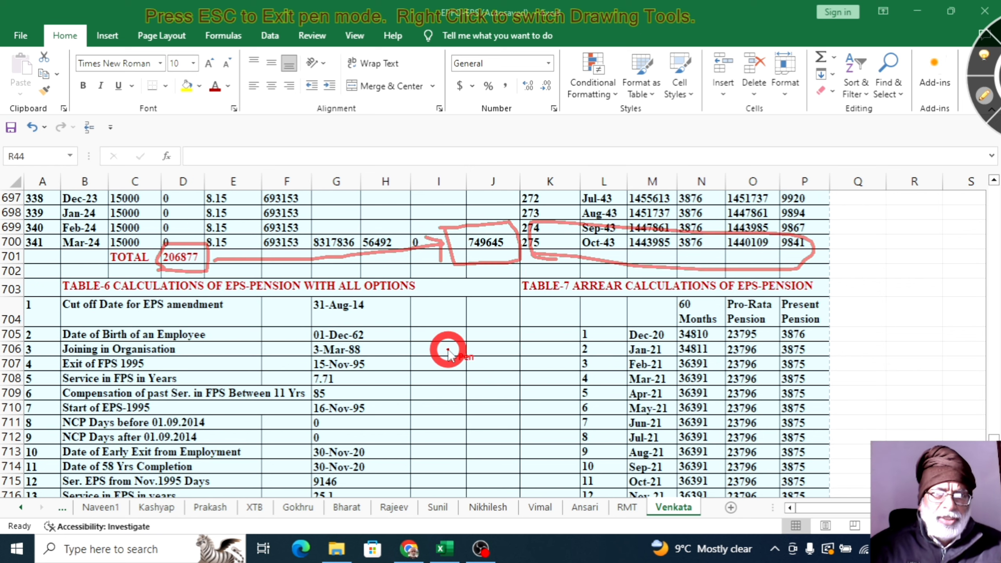
Mark Table-6's date of birth, joining date and past-service compensation with pen lines, and circle the Service in FPS value
{"action": "scroll", "coordinate": [431, 369], "scroll_direction": "down", "scroll_amount": 2}
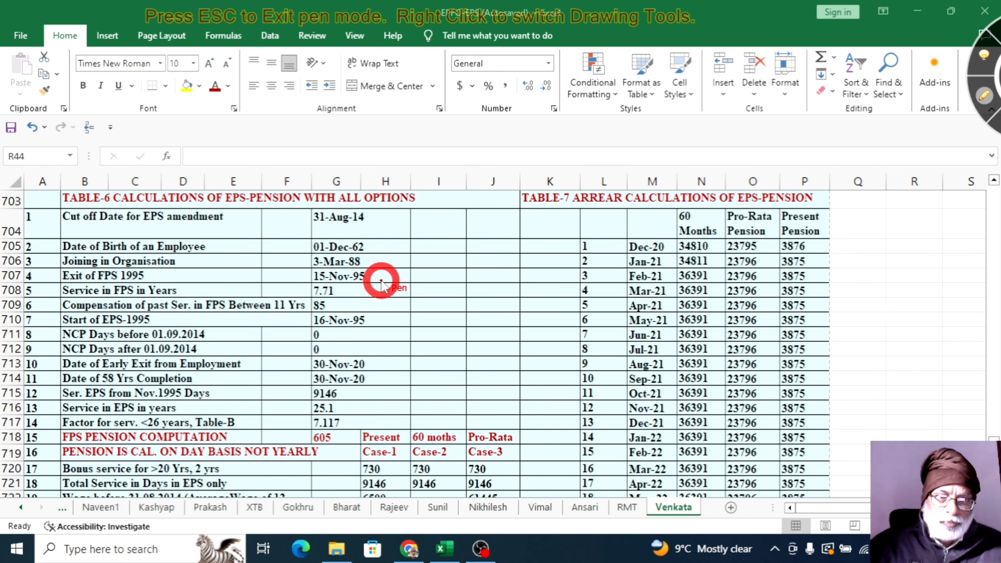
{"action": "left_click_drag", "start_coordinate": [370, 249], "coordinate": [448, 226]}
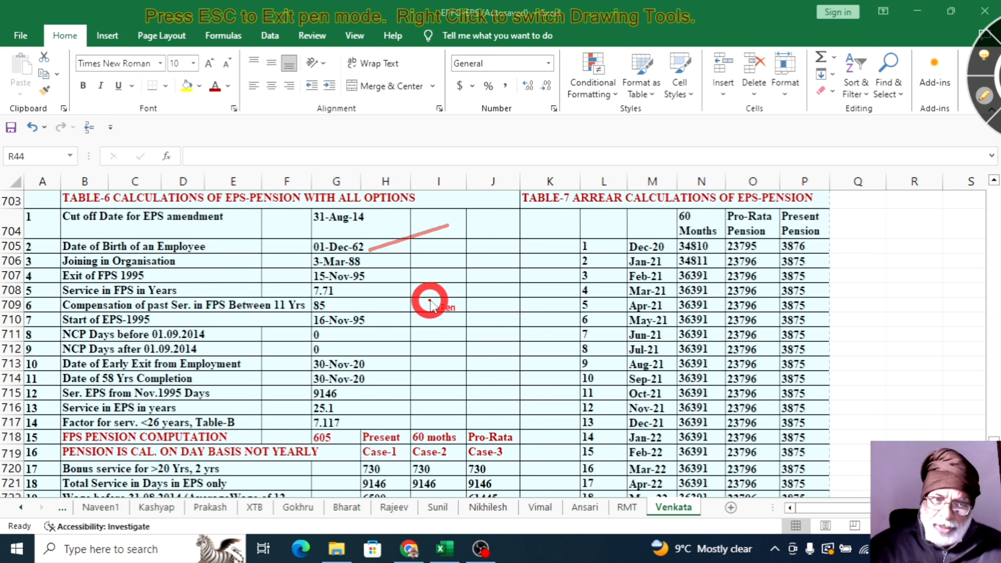
{"action": "left_click_drag", "start_coordinate": [366, 264], "coordinate": [441, 253]}
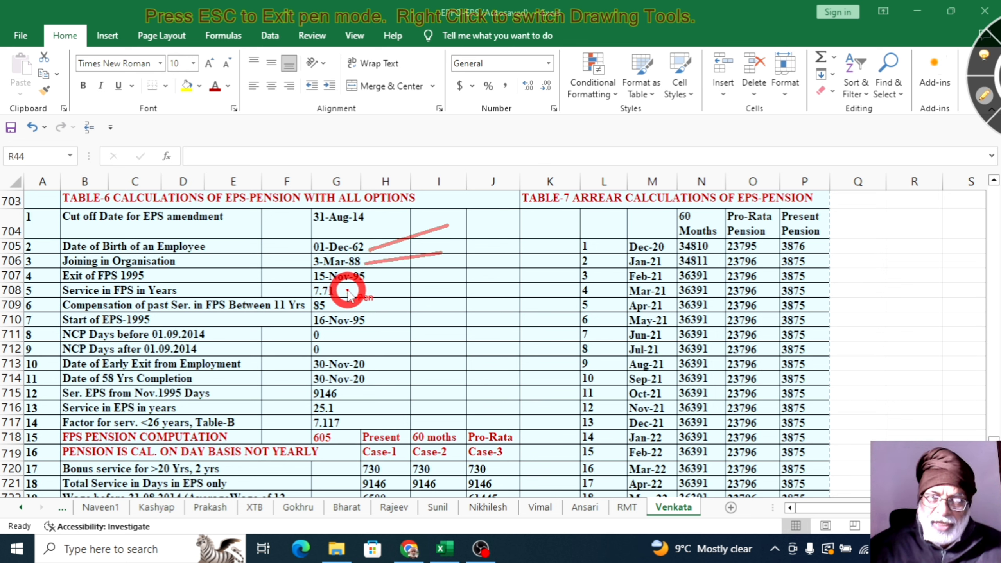
{"action": "mouse_move", "coordinate": [347, 291]}
{"action": "left_mouse_down"}
{"action": "mouse_move", "coordinate": [327, 277]}
{"action": "mouse_move", "coordinate": [300, 288]}
{"action": "mouse_move", "coordinate": [318, 303]}
{"action": "mouse_move", "coordinate": [347, 297]}
{"action": "left_mouse_up"}
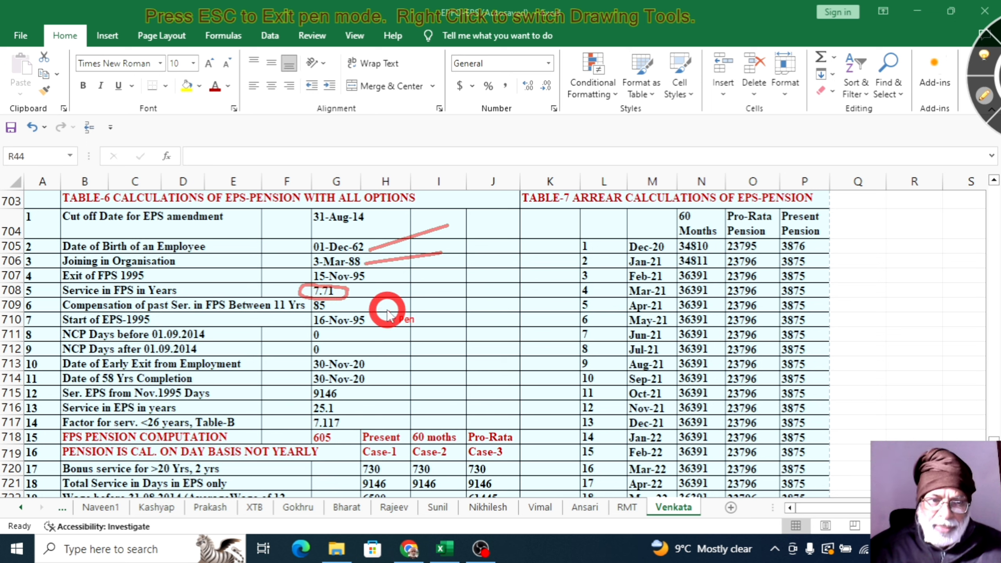
{"action": "left_click_drag", "start_coordinate": [329, 306], "coordinate": [427, 302]}
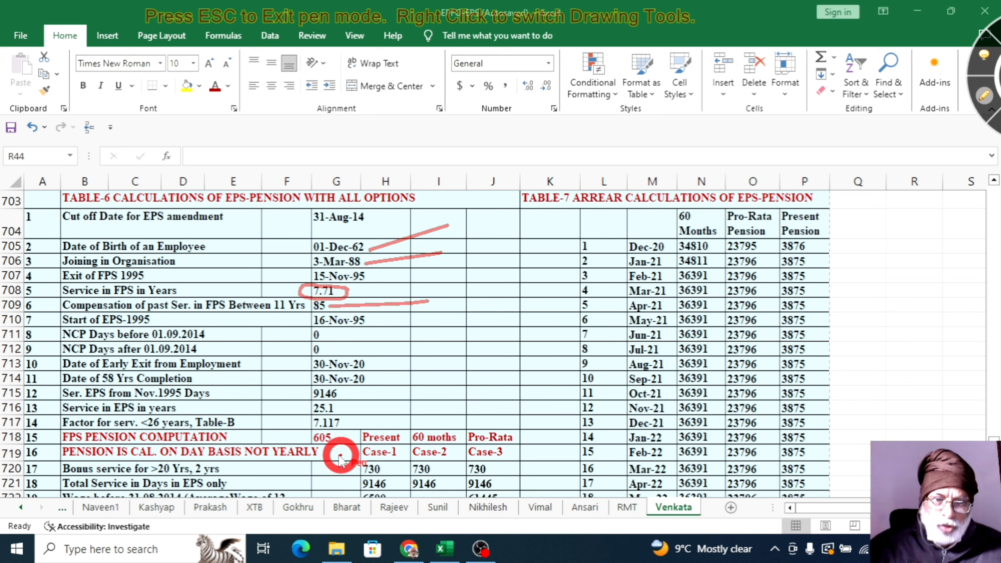
Circle Table-6's FPS pension computation value and the Table-B service factor with the pen, then clear the annotations
{"action": "mouse_move", "coordinate": [334, 430]}
{"action": "left_mouse_down"}
{"action": "mouse_move", "coordinate": [304, 421]}
{"action": "mouse_move", "coordinate": [302, 438]}
{"action": "mouse_move", "coordinate": [343, 442]}
{"action": "left_mouse_up"}
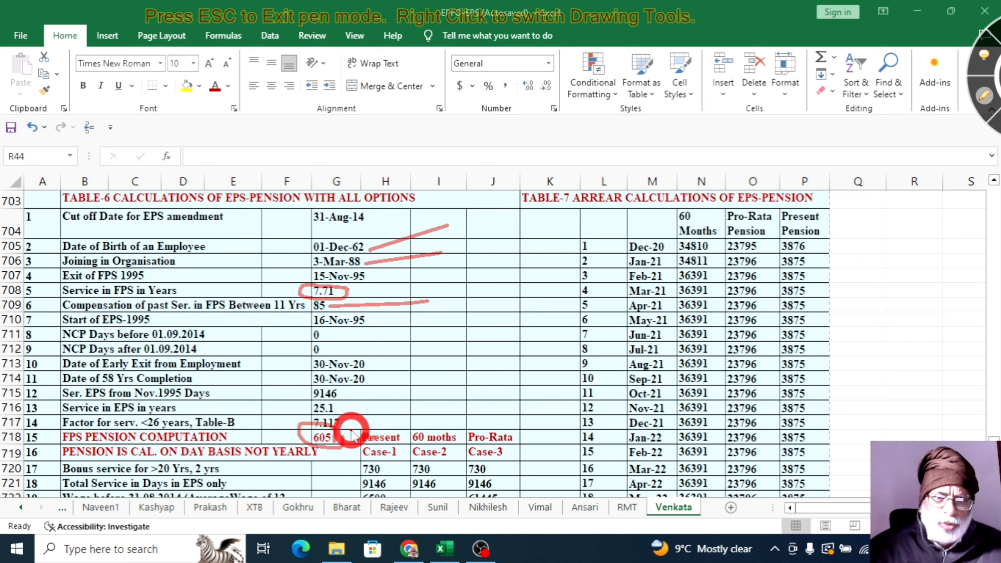
{"action": "mouse_move", "coordinate": [348, 432]}
{"action": "left_mouse_down"}
{"action": "mouse_move", "coordinate": [326, 412]}
{"action": "mouse_move", "coordinate": [293, 415]}
{"action": "mouse_move", "coordinate": [293, 430]}
{"action": "mouse_move", "coordinate": [348, 434]}
{"action": "left_mouse_up"}
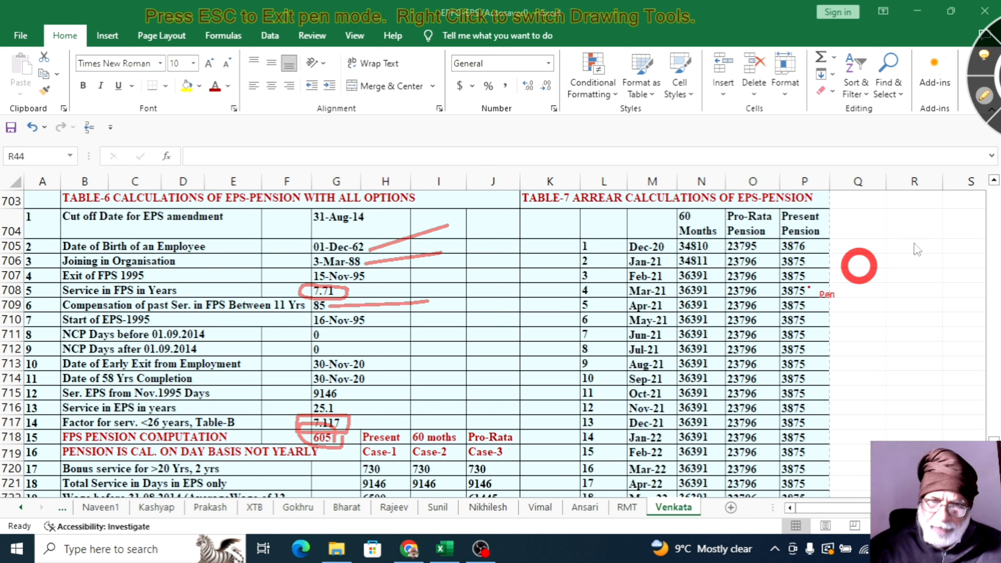
{"action": "left_click", "coordinate": [983, 99]}
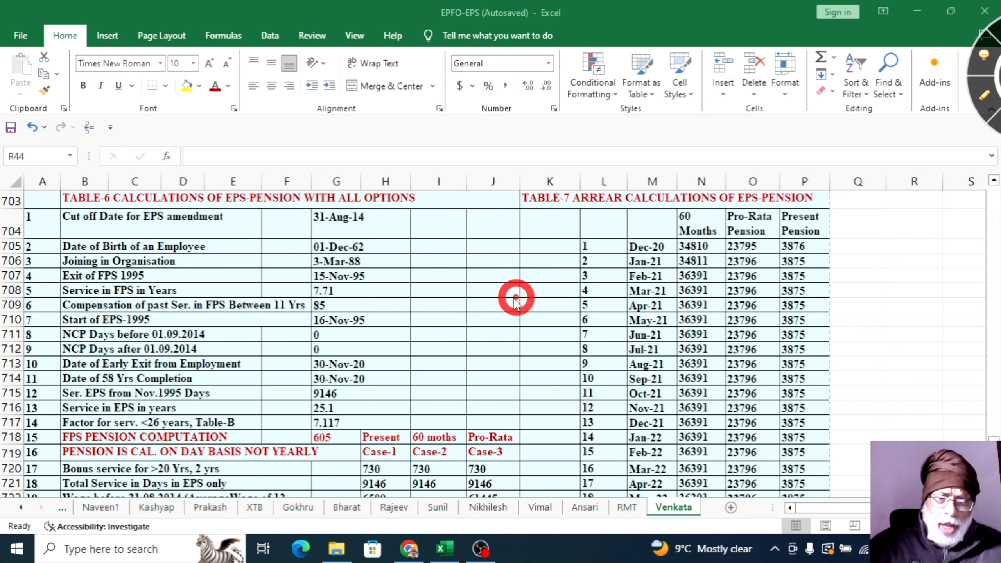
Tick Case-1's bonus service and total service days with the pen, and box both values for service days up to 31.08.2014
{"action": "scroll", "coordinate": [483, 349], "scroll_direction": "down", "scroll_amount": 3}
{"action": "scroll", "coordinate": [485, 357], "scroll_direction": "down", "scroll_amount": 1}
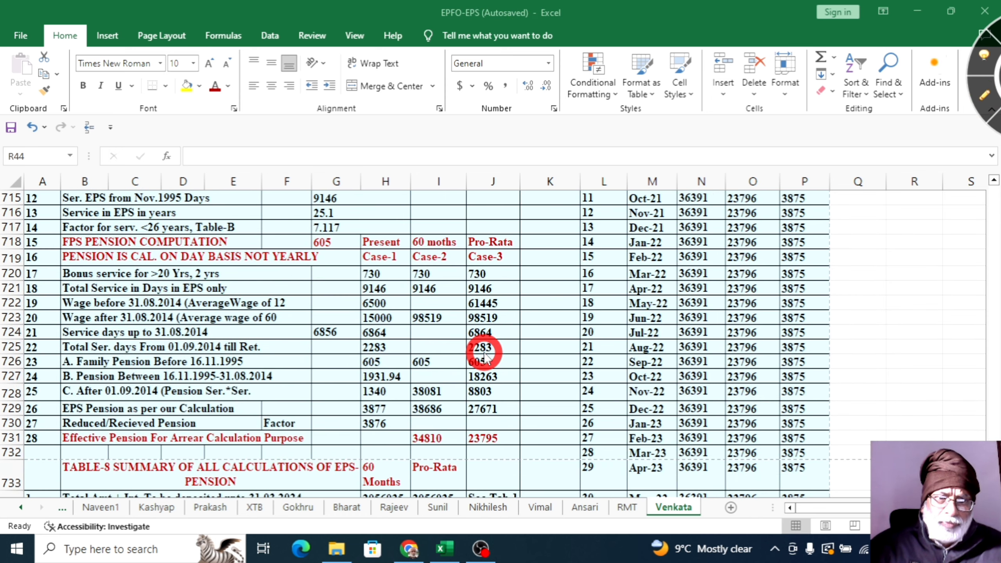
{"action": "scroll", "coordinate": [485, 357], "scroll_direction": "down", "scroll_amount": 1}
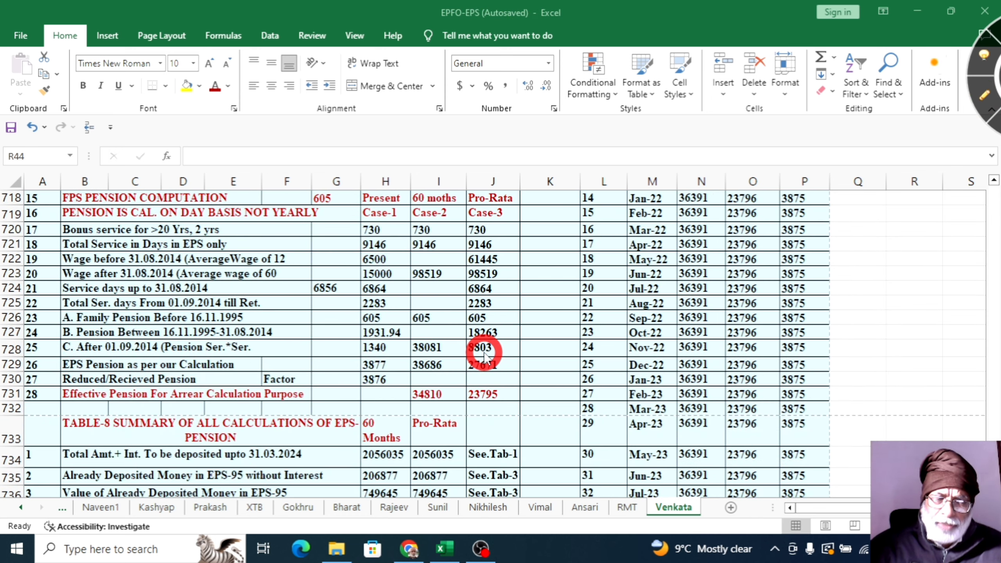
{"action": "left_click", "coordinate": [985, 98]}
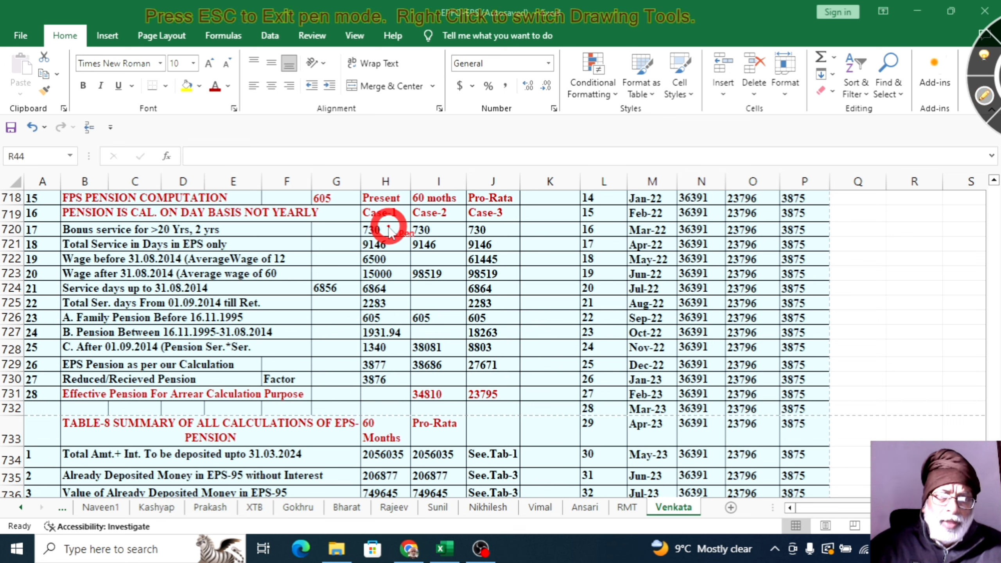
{"action": "left_click_drag", "start_coordinate": [384, 233], "coordinate": [398, 218]}
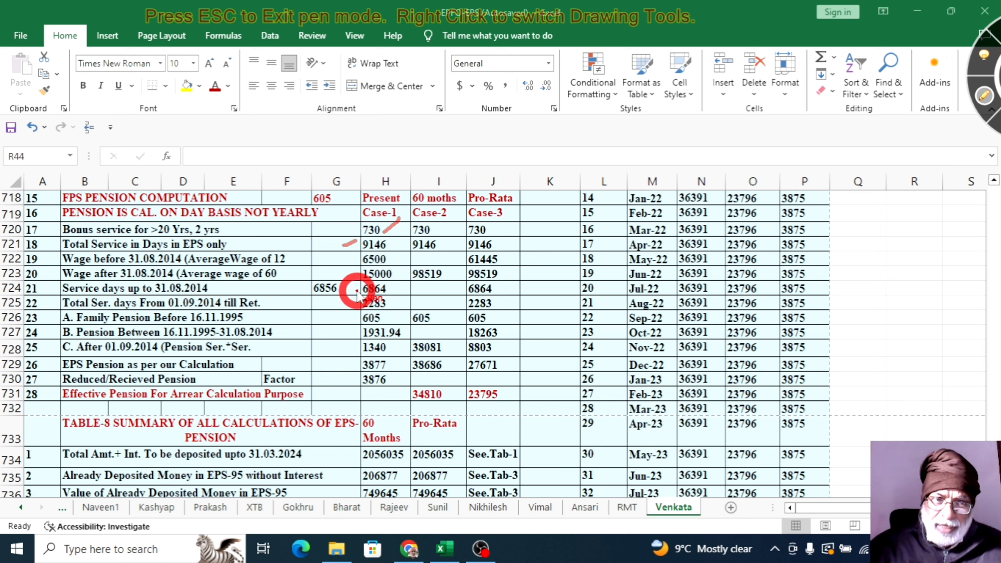
{"action": "mouse_move", "coordinate": [358, 282]}
{"action": "left_mouse_down"}
{"action": "mouse_move", "coordinate": [360, 303]}
{"action": "mouse_move", "coordinate": [410, 296]}
{"action": "mouse_move", "coordinate": [412, 284]}
{"action": "mouse_move", "coordinate": [358, 286]}
{"action": "left_mouse_up"}
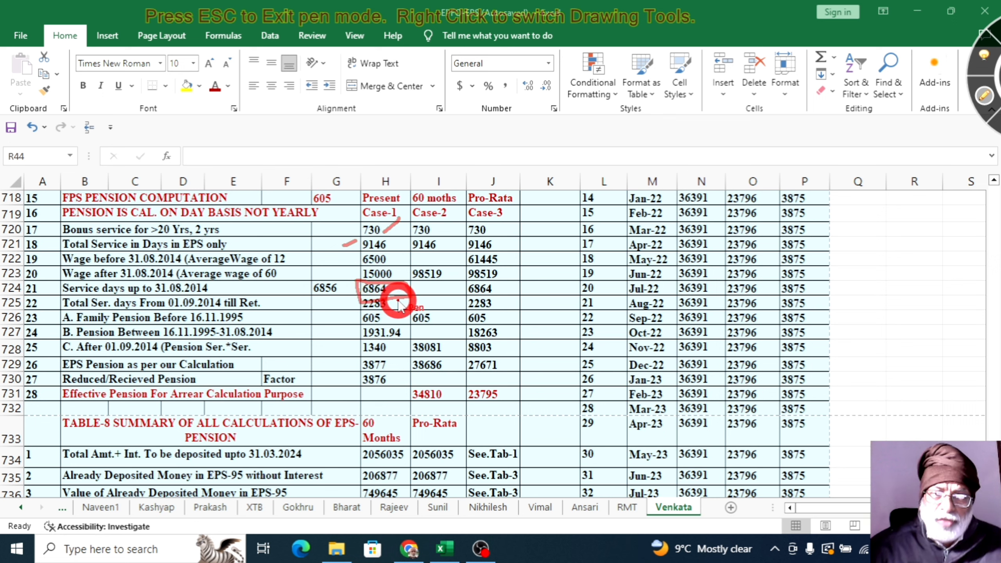
{"action": "mouse_move", "coordinate": [310, 303]}
{"action": "left_mouse_down"}
{"action": "mouse_move", "coordinate": [346, 294]}
{"action": "mouse_move", "coordinate": [337, 271]}
{"action": "mouse_move", "coordinate": [314, 273]}
{"action": "mouse_move", "coordinate": [312, 297]}
{"action": "left_mouse_up"}
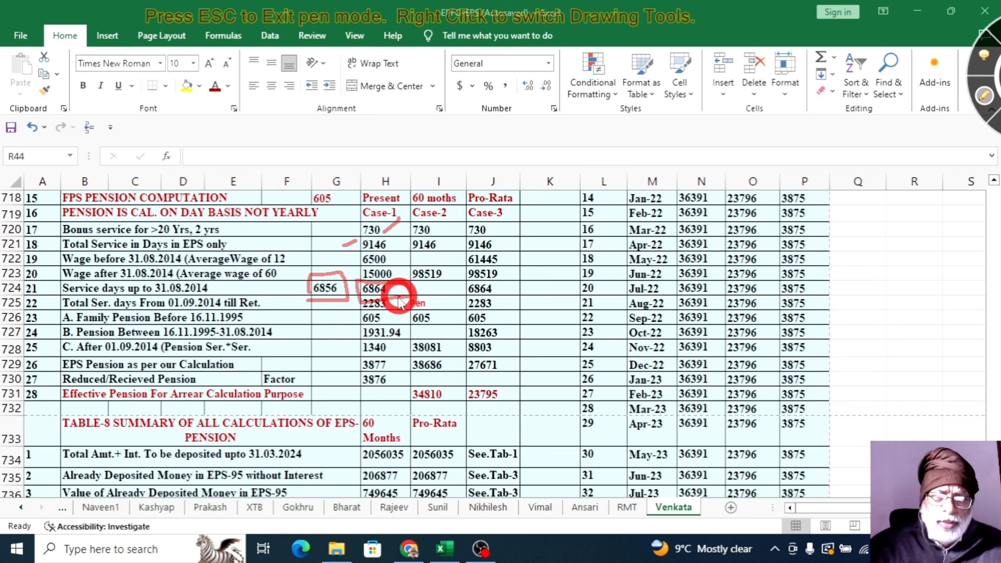
Draw a pen arrow down the Case-1 column and circle its calculated EPS pension and reduced/received pension
{"action": "mouse_move", "coordinate": [383, 282]}
{"action": "left_mouse_down"}
{"action": "mouse_move", "coordinate": [407, 295]}
{"action": "mouse_move", "coordinate": [395, 357]}
{"action": "left_mouse_up"}
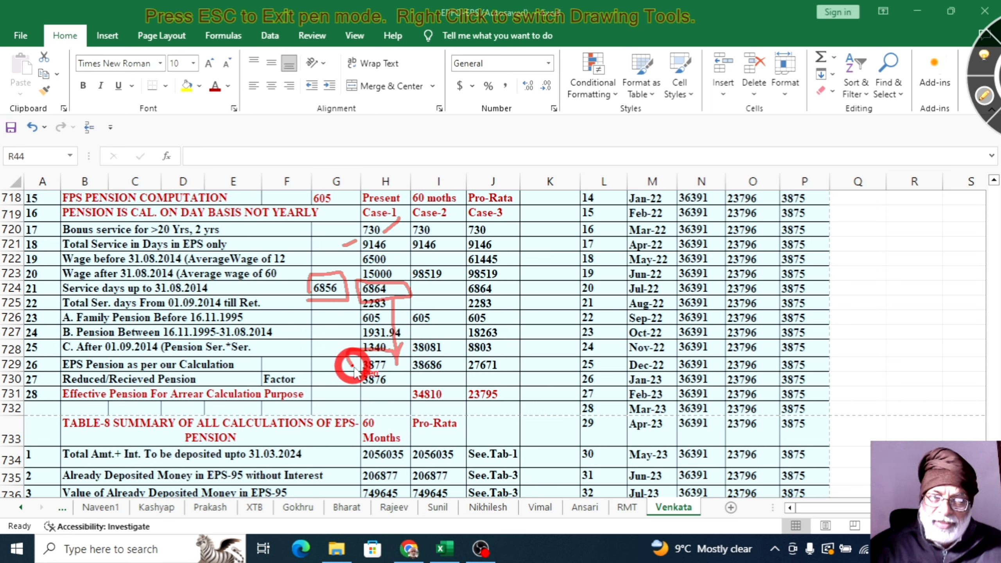
{"action": "mouse_move", "coordinate": [360, 371]}
{"action": "left_mouse_down"}
{"action": "mouse_move", "coordinate": [385, 369]}
{"action": "mouse_move", "coordinate": [390, 354]}
{"action": "left_mouse_up"}
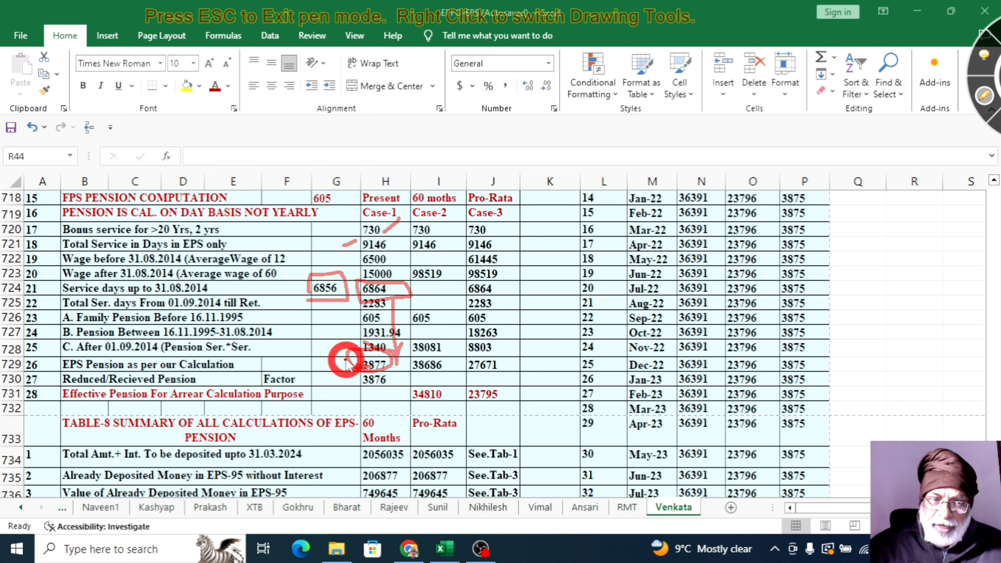
{"action": "mouse_move", "coordinate": [354, 390]}
{"action": "left_mouse_down"}
{"action": "mouse_move", "coordinate": [396, 384]}
{"action": "mouse_move", "coordinate": [391, 361]}
{"action": "left_mouse_up"}
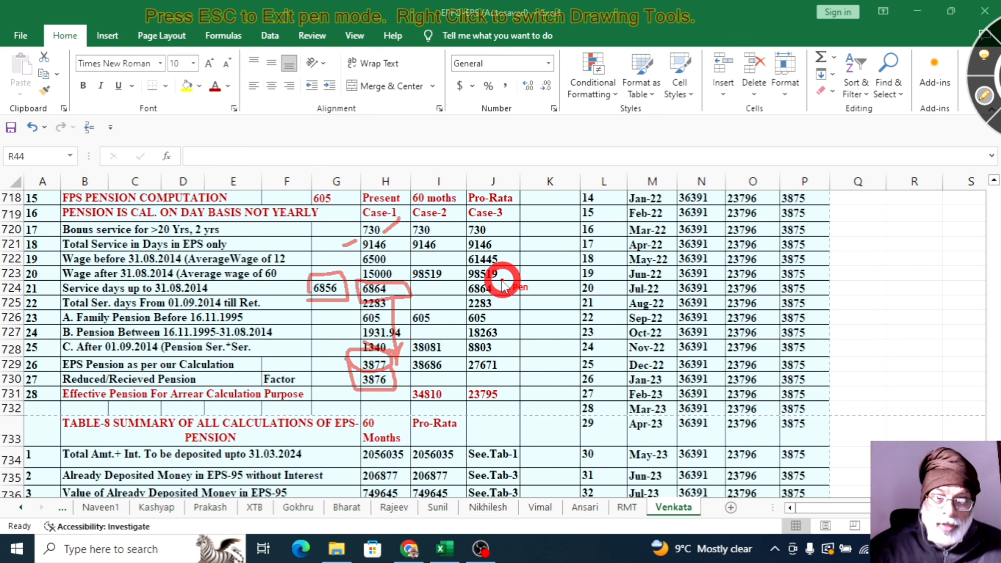
Outline Case-2's wage after 31.08.2014 and family pension with the pen, and box the EPS pensions of Case-2 and Case-3 with arrows down their columns
{"action": "mouse_move", "coordinate": [410, 284]}
{"action": "left_mouse_down"}
{"action": "mouse_move", "coordinate": [449, 282]}
{"action": "mouse_move", "coordinate": [439, 262]}
{"action": "mouse_move", "coordinate": [418, 261]}
{"action": "mouse_move", "coordinate": [406, 281]}
{"action": "left_mouse_up"}
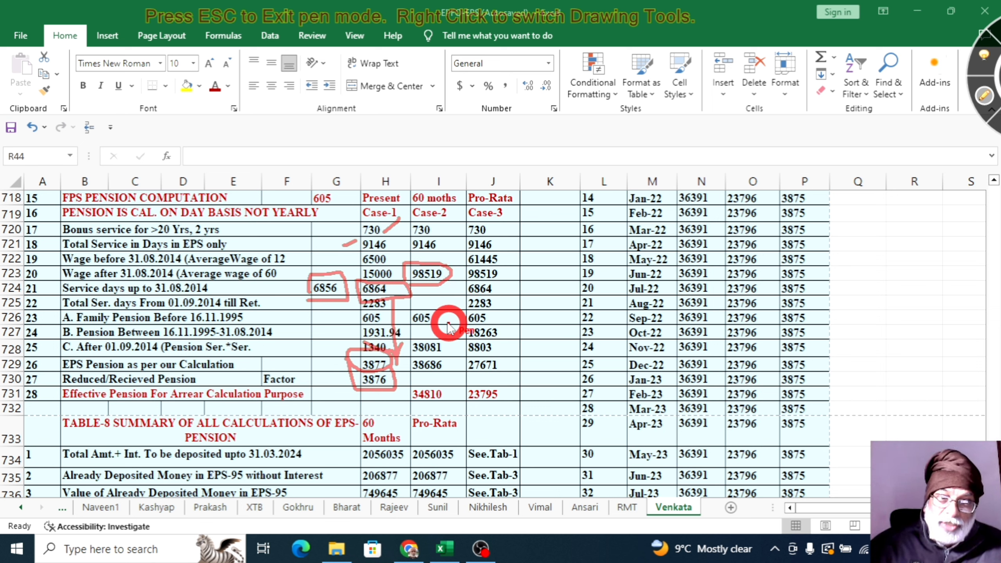
{"action": "mouse_move", "coordinate": [431, 320]}
{"action": "left_mouse_down"}
{"action": "mouse_move", "coordinate": [413, 317]}
{"action": "mouse_move", "coordinate": [413, 331]}
{"action": "mouse_move", "coordinate": [436, 324]}
{"action": "left_mouse_up"}
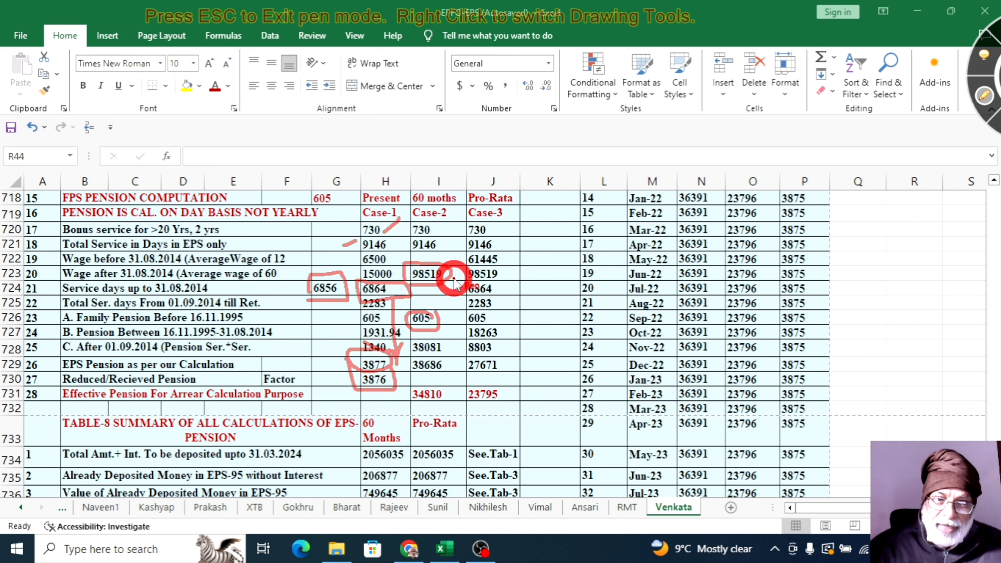
{"action": "mouse_move", "coordinate": [453, 278]}
{"action": "left_mouse_down"}
{"action": "mouse_move", "coordinate": [452, 340]}
{"action": "mouse_move", "coordinate": [470, 337]}
{"action": "left_mouse_up"}
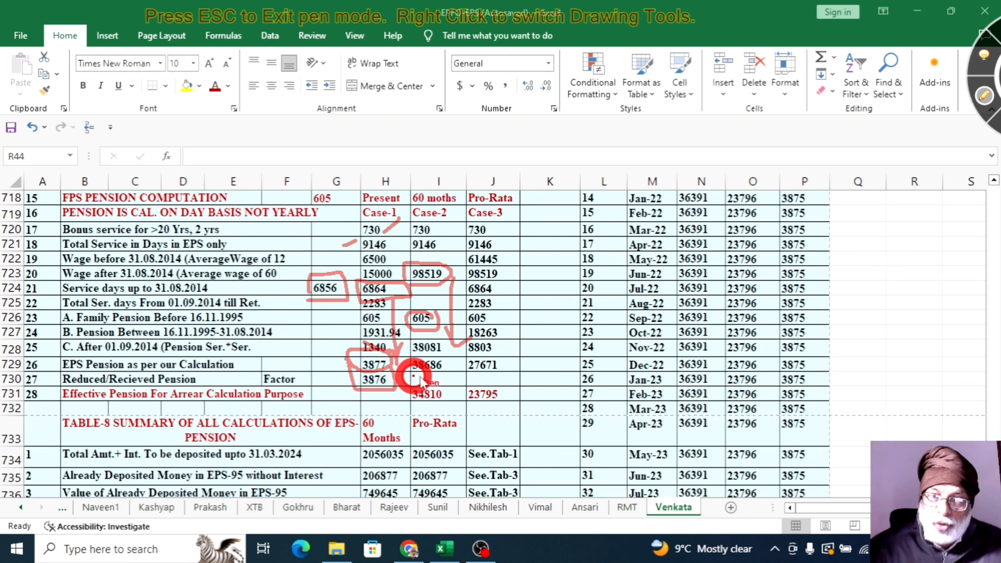
{"action": "mouse_move", "coordinate": [421, 381]}
{"action": "left_mouse_down"}
{"action": "mouse_move", "coordinate": [461, 377]}
{"action": "mouse_move", "coordinate": [459, 357]}
{"action": "mouse_move", "coordinate": [398, 360]}
{"action": "mouse_move", "coordinate": [402, 379]}
{"action": "mouse_move", "coordinate": [424, 380]}
{"action": "left_mouse_up"}
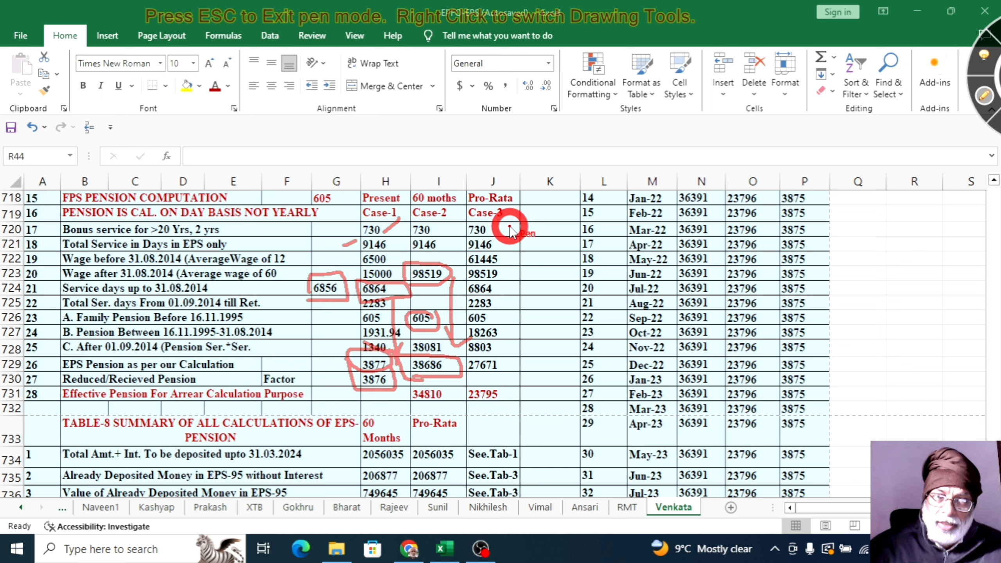
{"action": "mouse_move", "coordinate": [517, 225]}
{"action": "left_mouse_down"}
{"action": "mouse_move", "coordinate": [512, 364]}
{"action": "mouse_move", "coordinate": [545, 354]}
{"action": "left_mouse_up"}
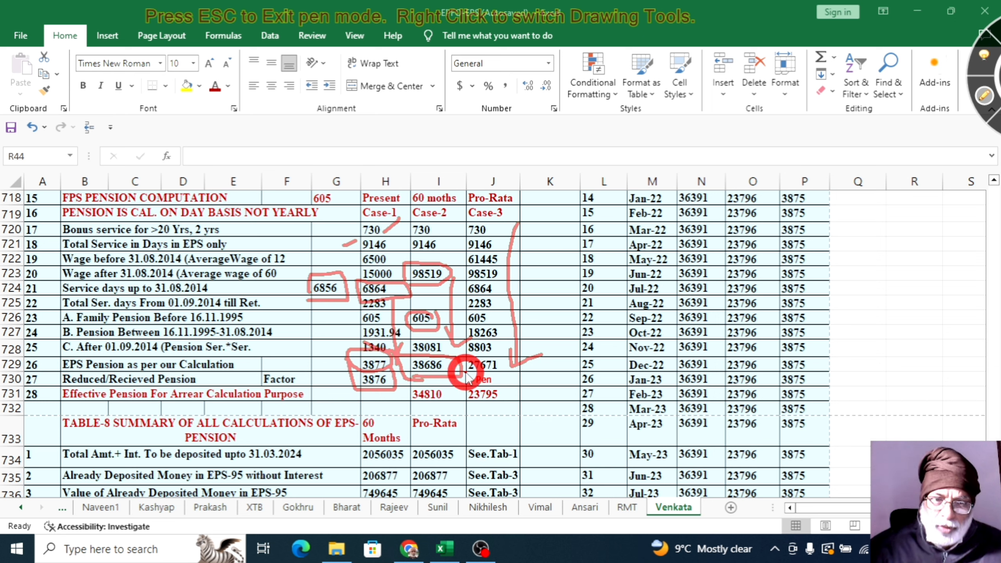
{"action": "mouse_move", "coordinate": [466, 375]}
{"action": "left_mouse_down"}
{"action": "mouse_move", "coordinate": [509, 373]}
{"action": "mouse_move", "coordinate": [508, 356]}
{"action": "mouse_move", "coordinate": [460, 363]}
{"action": "left_mouse_up"}
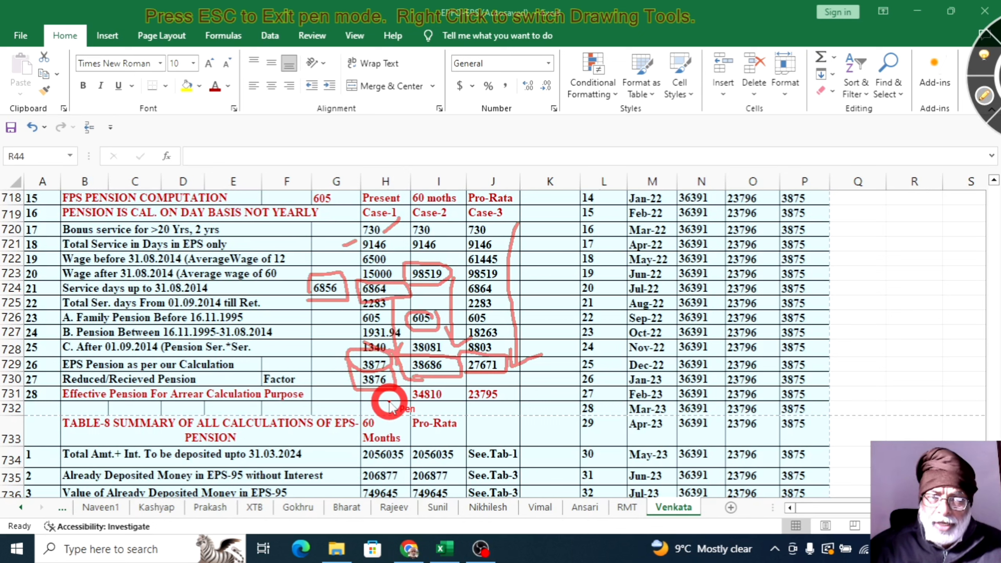
Box the Case-2 and Case-3 effective pensions for arrears with the pen, mark across from that row's label, then clear the annotations
{"action": "mouse_move", "coordinate": [409, 413]}
{"action": "left_mouse_down"}
{"action": "mouse_move", "coordinate": [402, 410]}
{"action": "mouse_move", "coordinate": [453, 408]}
{"action": "mouse_move", "coordinate": [453, 378]}
{"action": "mouse_move", "coordinate": [417, 384]}
{"action": "left_mouse_up"}
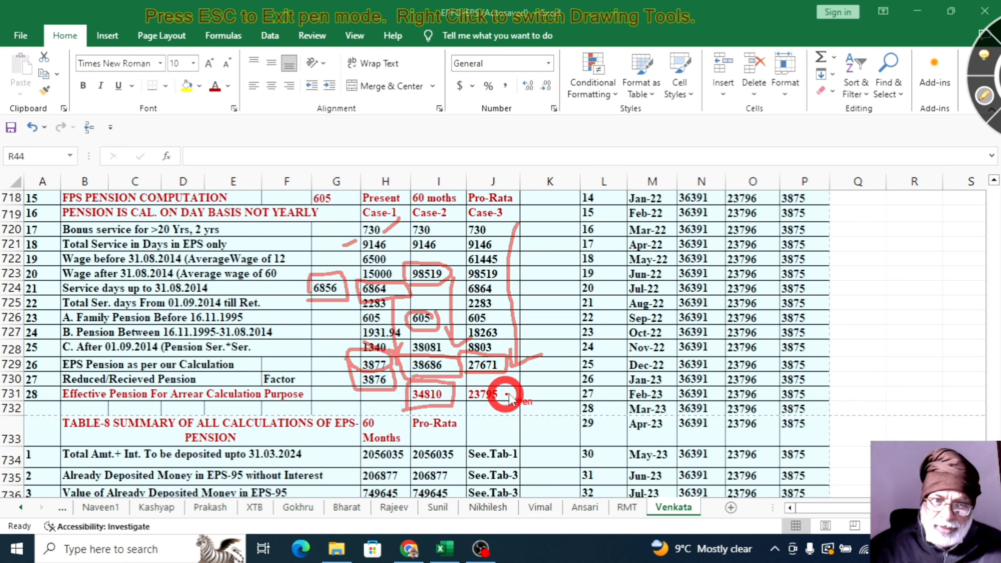
{"action": "mouse_move", "coordinate": [516, 385]}
{"action": "left_mouse_down"}
{"action": "mouse_move", "coordinate": [459, 381]}
{"action": "mouse_move", "coordinate": [458, 398]}
{"action": "mouse_move", "coordinate": [510, 402]}
{"action": "mouse_move", "coordinate": [519, 384]}
{"action": "left_mouse_up"}
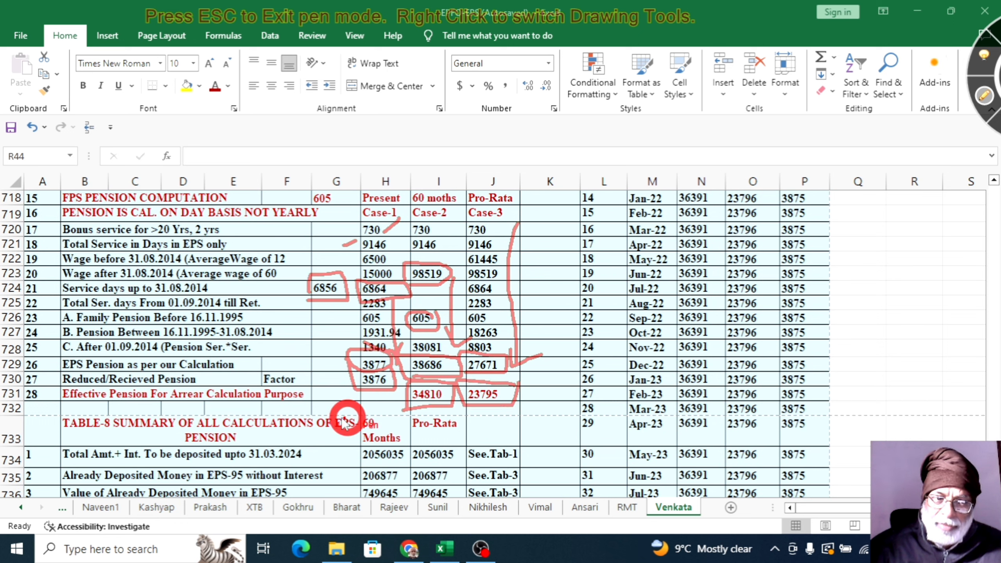
{"action": "left_click_drag", "start_coordinate": [306, 399], "coordinate": [355, 390]}
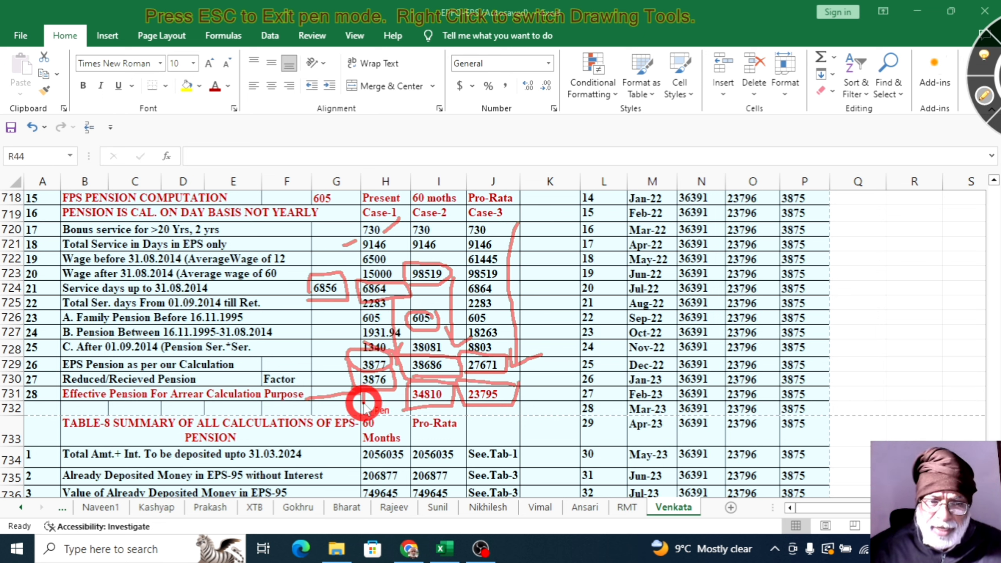
{"action": "left_click_drag", "start_coordinate": [362, 402], "coordinate": [363, 394]}
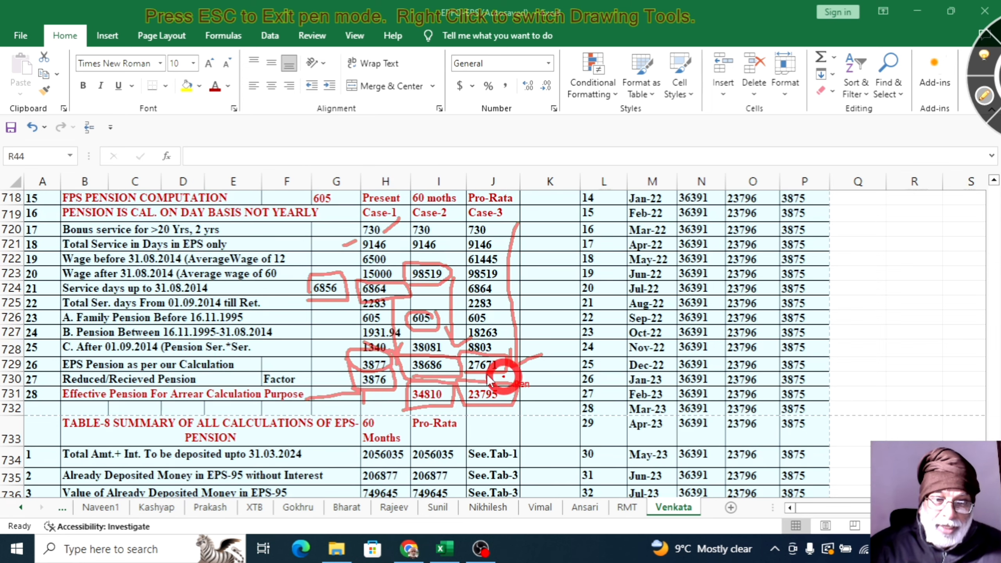
{"action": "left_click", "coordinate": [985, 96]}
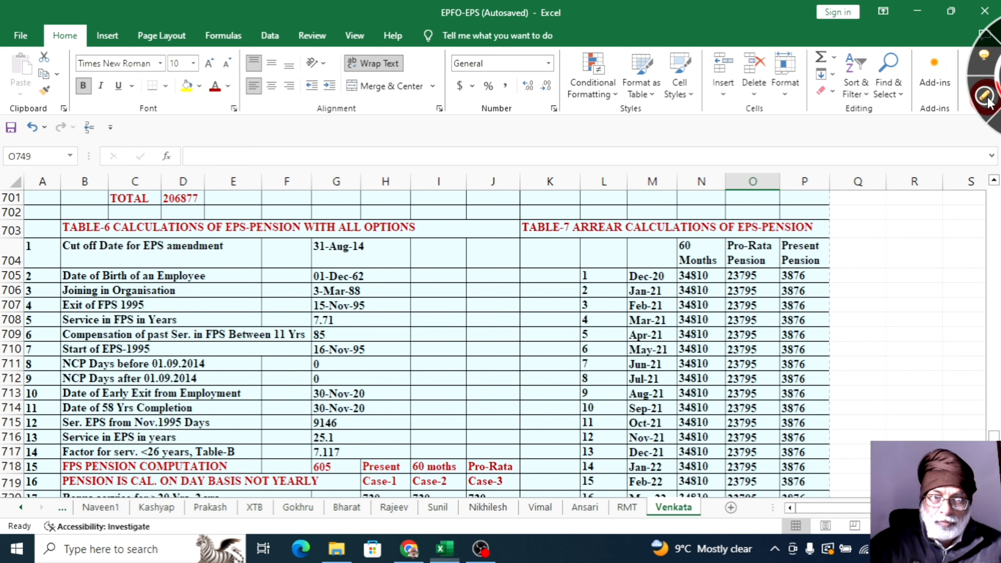
Draw pen arrows down Table-7's 60 Months, Pro-Rata Pension and Present Pension columns, then clear the annotations
{"action": "left_click", "coordinate": [987, 99]}
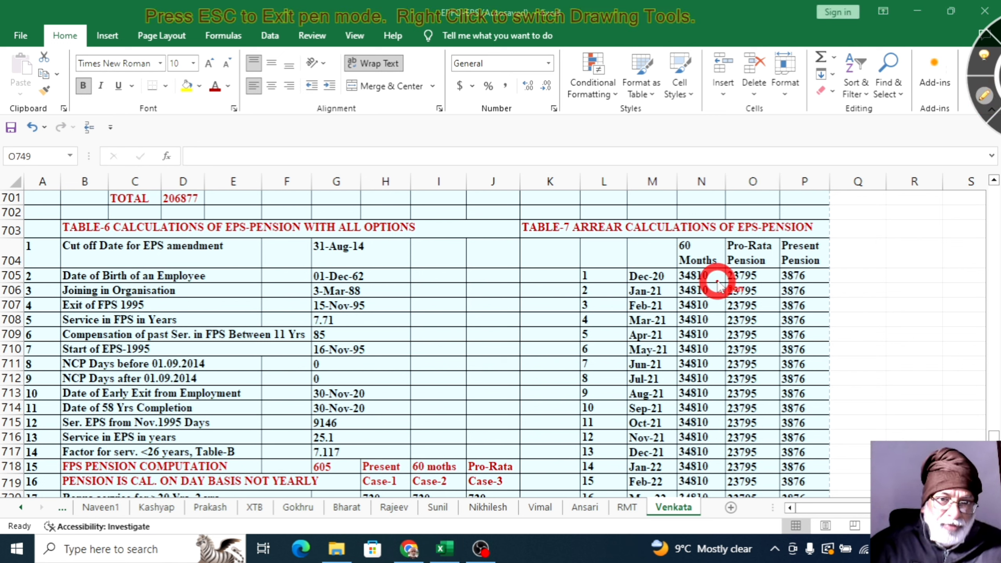
{"action": "left_click_drag", "start_coordinate": [715, 275], "coordinate": [715, 419]}
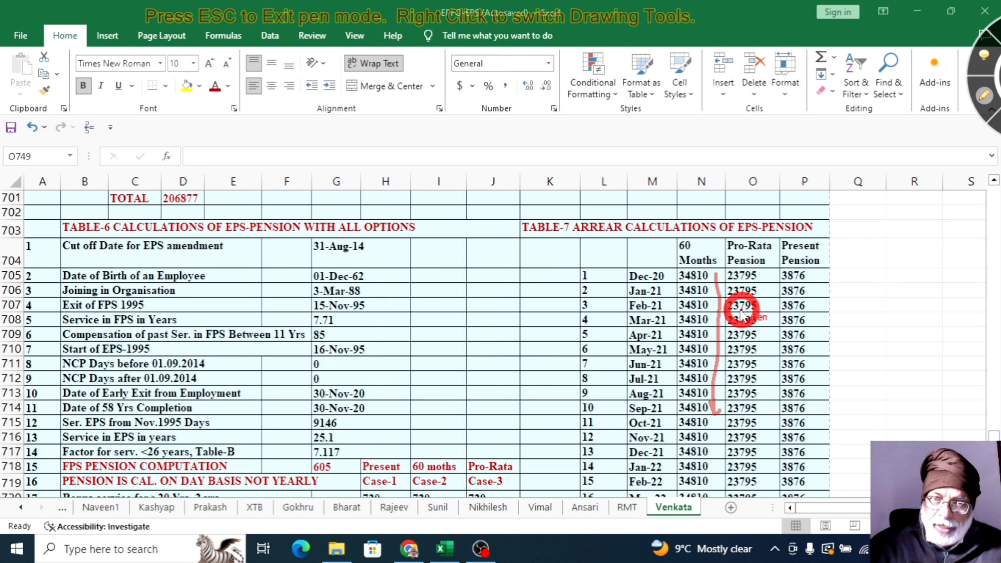
{"action": "left_click_drag", "start_coordinate": [768, 280], "coordinate": [774, 365]}
{"action": "mouse_move", "coordinate": [812, 270]}
{"action": "left_mouse_down"}
{"action": "mouse_move", "coordinate": [820, 384]}
{"action": "mouse_move", "coordinate": [827, 365]}
{"action": "left_mouse_up"}
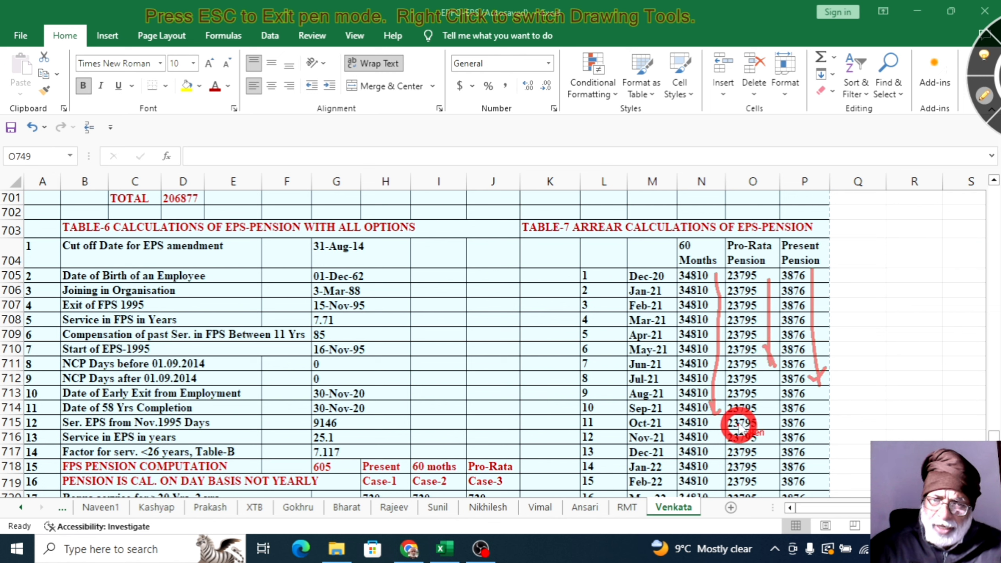
{"action": "left_click", "coordinate": [985, 95]}
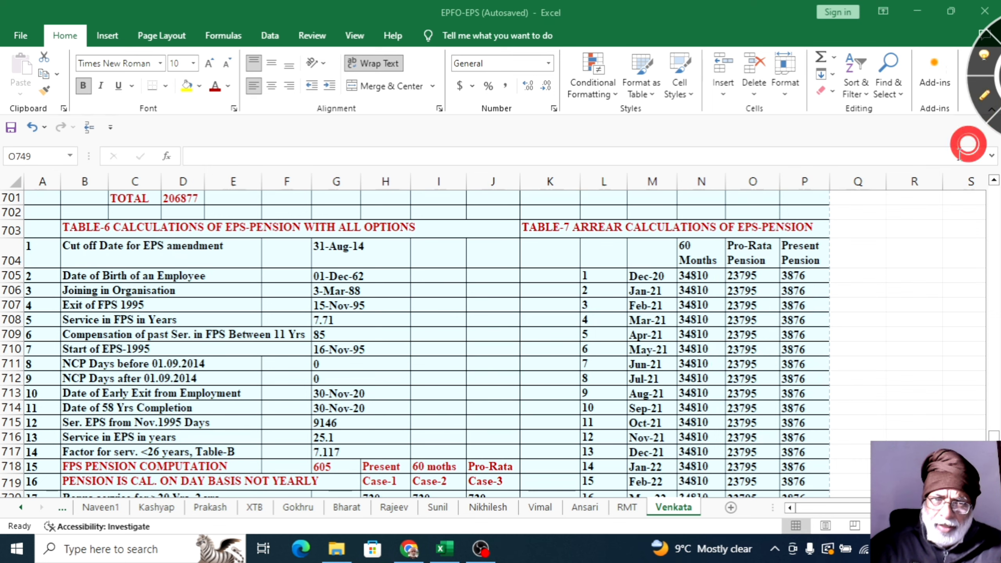
Box the three total arrears values at the end of Table-7 with the pen
{"action": "scroll", "coordinate": [633, 380], "scroll_direction": "down", "scroll_amount": 10}
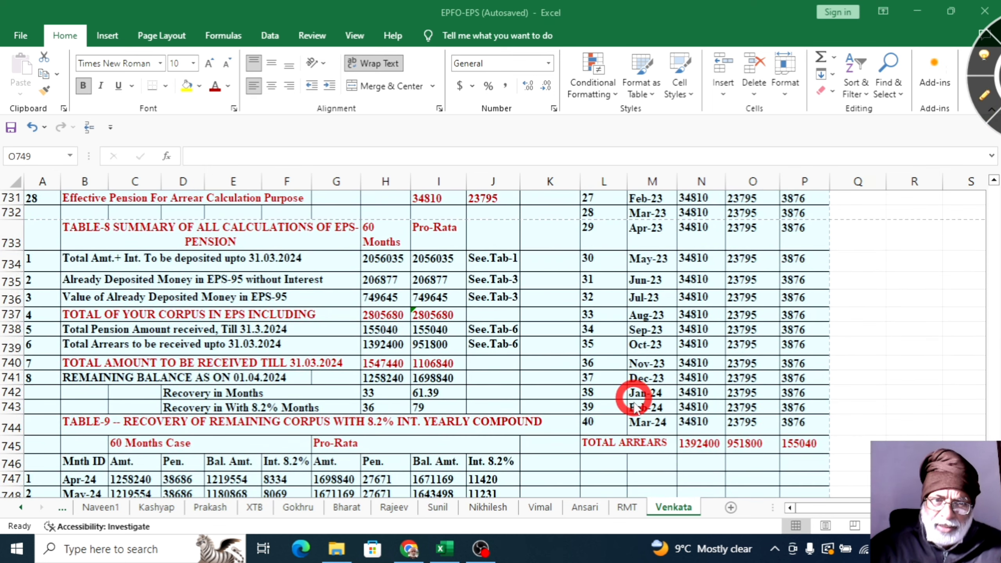
{"action": "left_click", "coordinate": [984, 98]}
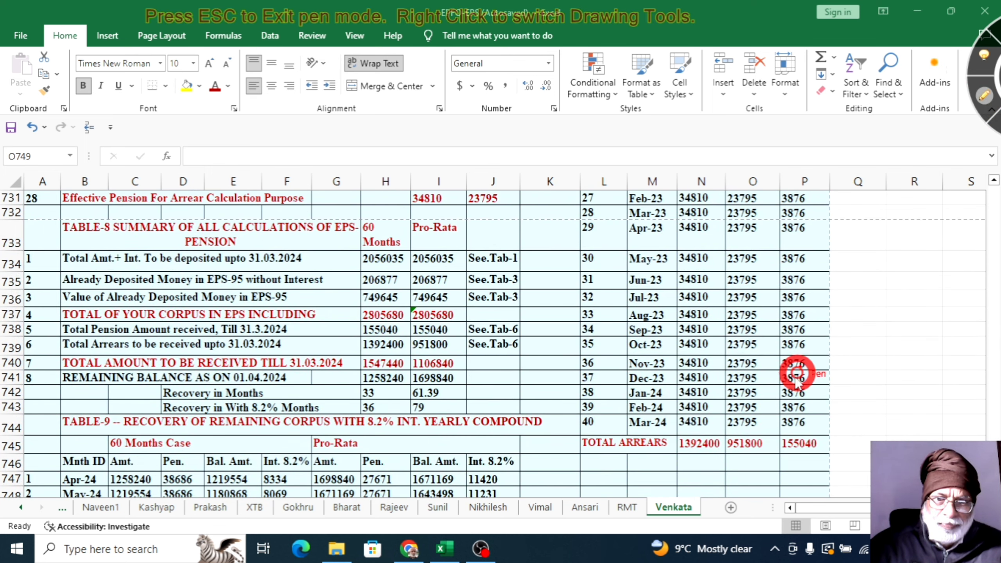
{"action": "mouse_move", "coordinate": [671, 463]}
{"action": "left_mouse_down"}
{"action": "mouse_move", "coordinate": [707, 461]}
{"action": "mouse_move", "coordinate": [722, 436]}
{"action": "mouse_move", "coordinate": [689, 422]}
{"action": "mouse_move", "coordinate": [677, 460]}
{"action": "left_mouse_up"}
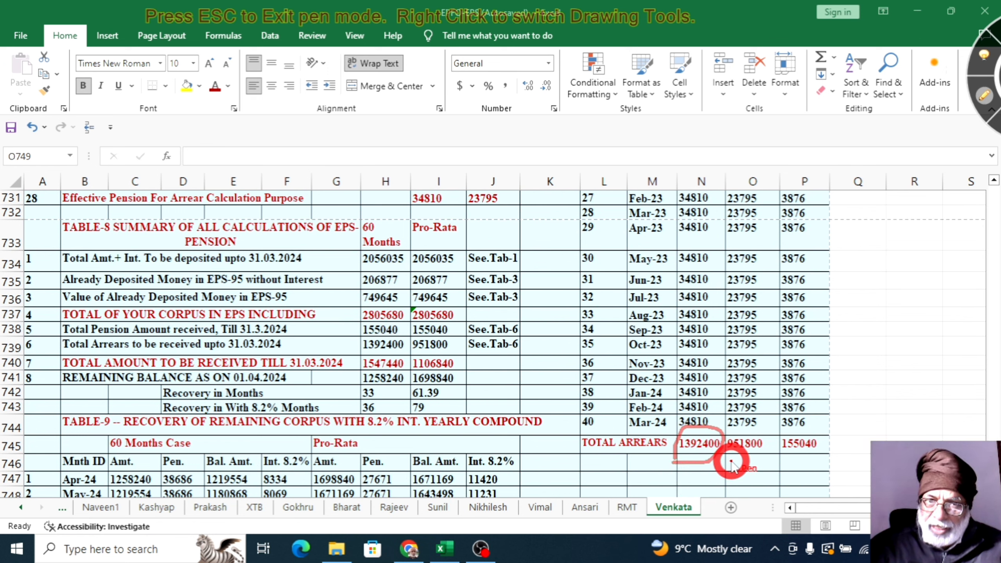
{"action": "mouse_move", "coordinate": [731, 462]}
{"action": "left_mouse_down"}
{"action": "mouse_move", "coordinate": [771, 458]}
{"action": "mouse_move", "coordinate": [773, 431]}
{"action": "mouse_move", "coordinate": [733, 430]}
{"action": "mouse_move", "coordinate": [724, 454]}
{"action": "left_mouse_up"}
{"action": "mouse_move", "coordinate": [787, 457]}
{"action": "left_mouse_down"}
{"action": "mouse_move", "coordinate": [820, 454]}
{"action": "mouse_move", "coordinate": [811, 433]}
{"action": "mouse_move", "coordinate": [784, 435]}
{"action": "mouse_move", "coordinate": [780, 455]}
{"action": "left_mouse_up"}
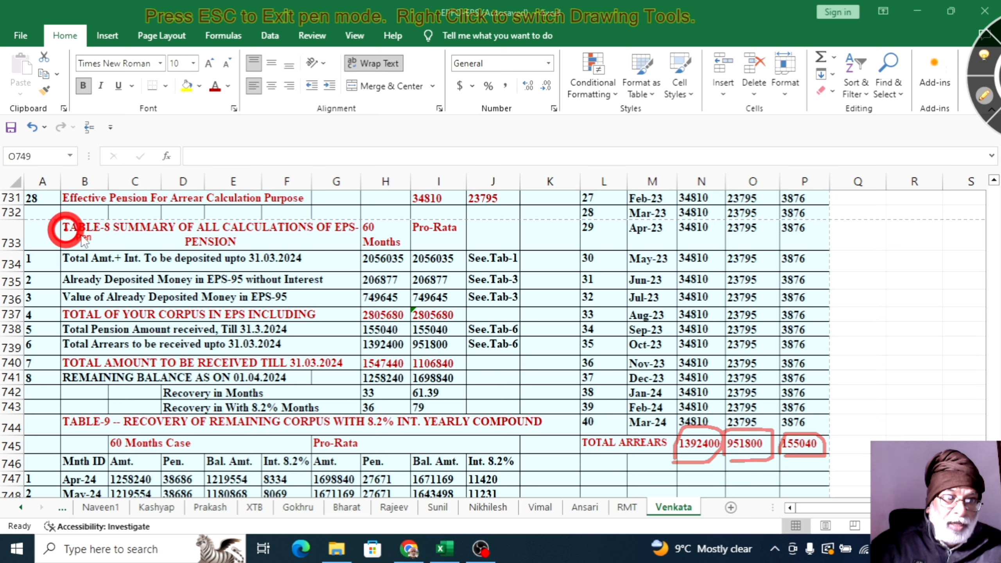
Underline the Table-8 heading and tick the 60 Months total to be deposited, value of already deposited money and total corpus
{"action": "left_click_drag", "start_coordinate": [65, 231], "coordinate": [164, 234]}
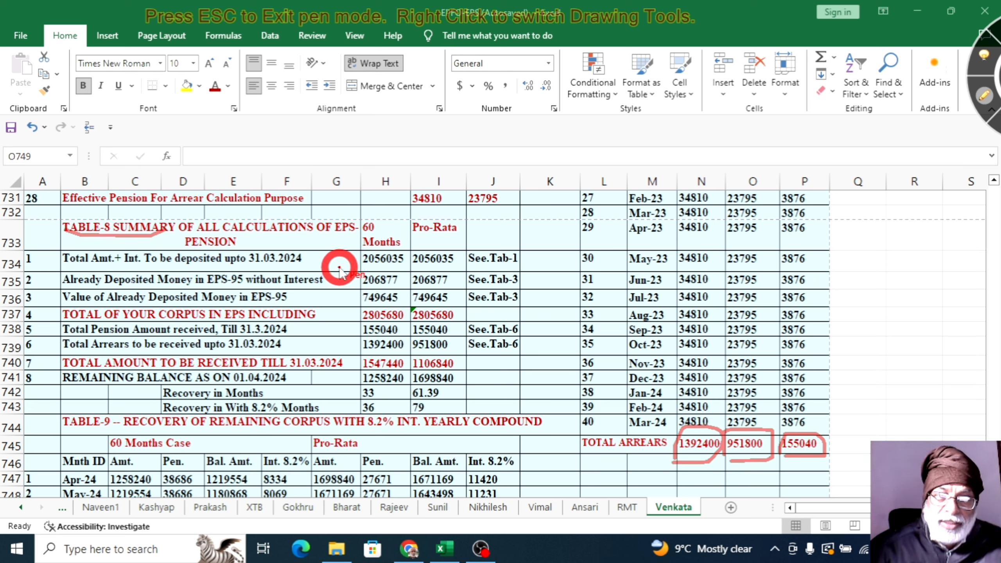
{"action": "left_click_drag", "start_coordinate": [337, 268], "coordinate": [365, 257]}
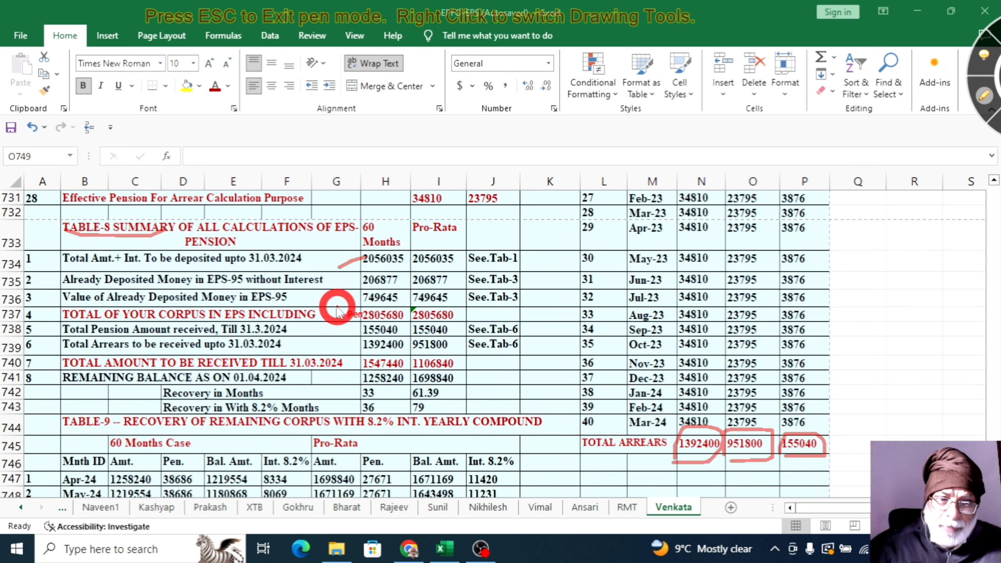
{"action": "left_click_drag", "start_coordinate": [336, 307], "coordinate": [342, 304]}
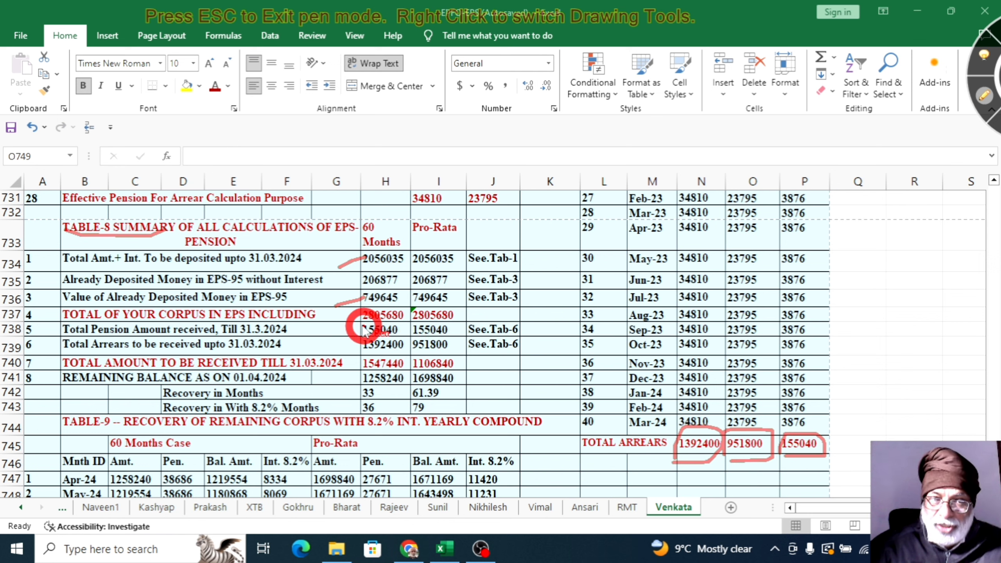
{"action": "mouse_move", "coordinate": [336, 306]}
{"action": "left_mouse_down"}
{"action": "mouse_move", "coordinate": [365, 296]}
{"action": "mouse_move", "coordinate": [375, 311]}
{"action": "left_mouse_up"}
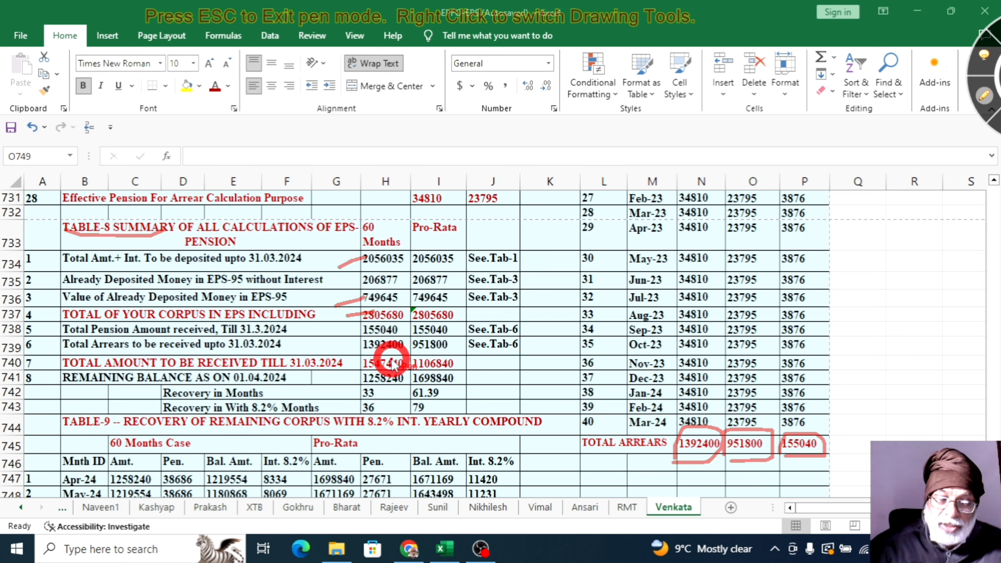
Point an arrow at Table-8's 60 Months total arrears, box the Pro-Rata arrears, and outline both remaining balances as on 01.04.2024
{"action": "left_click_drag", "start_coordinate": [302, 348], "coordinate": [356, 346]}
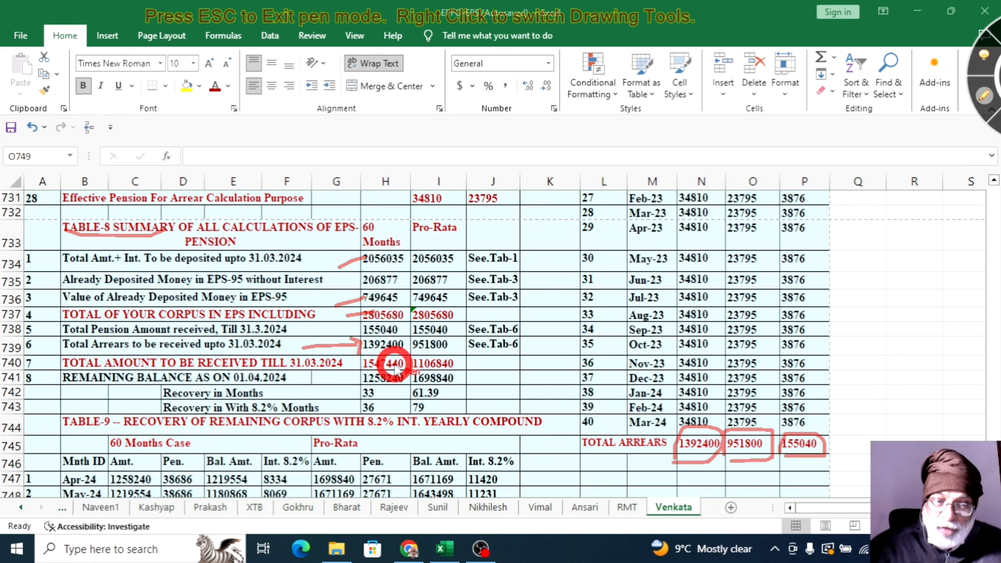
{"action": "mouse_move", "coordinate": [414, 360]}
{"action": "left_mouse_down"}
{"action": "mouse_move", "coordinate": [459, 341]}
{"action": "mouse_move", "coordinate": [440, 330]}
{"action": "mouse_move", "coordinate": [410, 338]}
{"action": "left_mouse_up"}
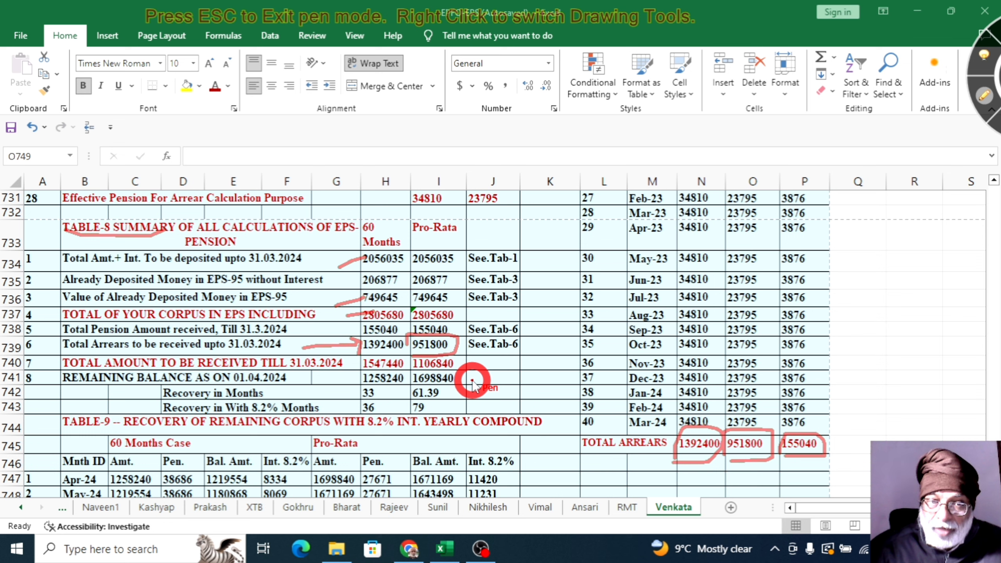
{"action": "mouse_move", "coordinate": [467, 390]}
{"action": "left_mouse_down"}
{"action": "mouse_move", "coordinate": [466, 367]}
{"action": "mouse_move", "coordinate": [440, 365]}
{"action": "mouse_move", "coordinate": [372, 367]}
{"action": "mouse_move", "coordinate": [368, 384]}
{"action": "mouse_move", "coordinate": [458, 386]}
{"action": "mouse_move", "coordinate": [527, 359]}
{"action": "left_mouse_up"}
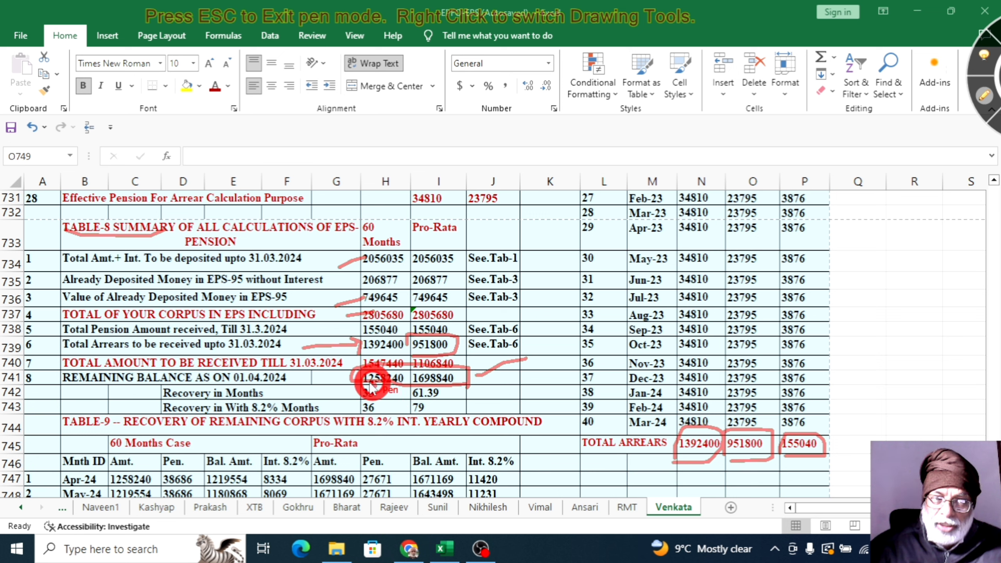
Outline both cases' recovery months, plain and with 8.2% interest, tick the Table-9 heading, and exit pen mode
{"action": "mouse_move", "coordinate": [371, 386]}
{"action": "left_mouse_down"}
{"action": "mouse_move", "coordinate": [347, 384]}
{"action": "mouse_move", "coordinate": [351, 402]}
{"action": "mouse_move", "coordinate": [381, 397]}
{"action": "left_mouse_up"}
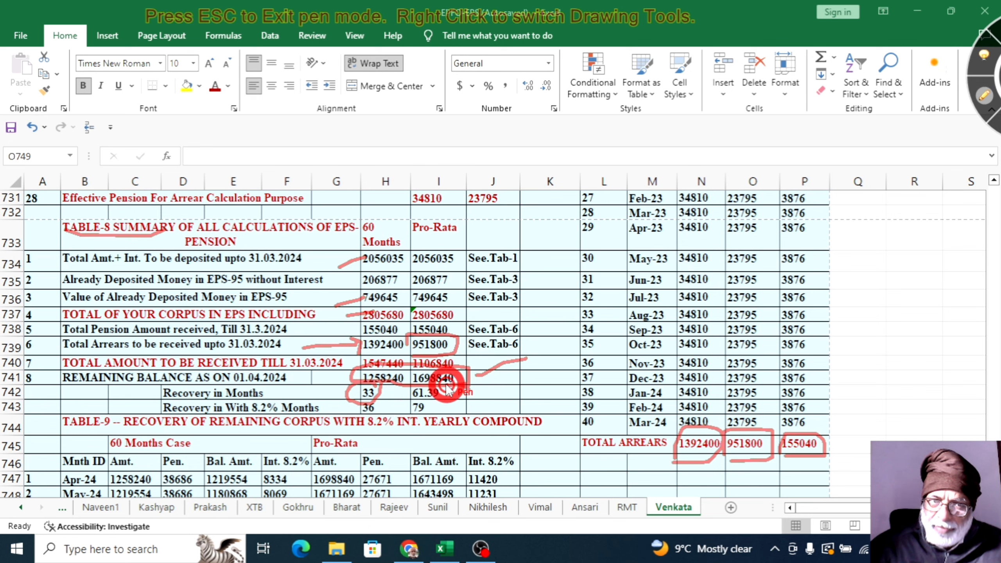
{"action": "left_click_drag", "start_coordinate": [405, 389], "coordinate": [459, 392]}
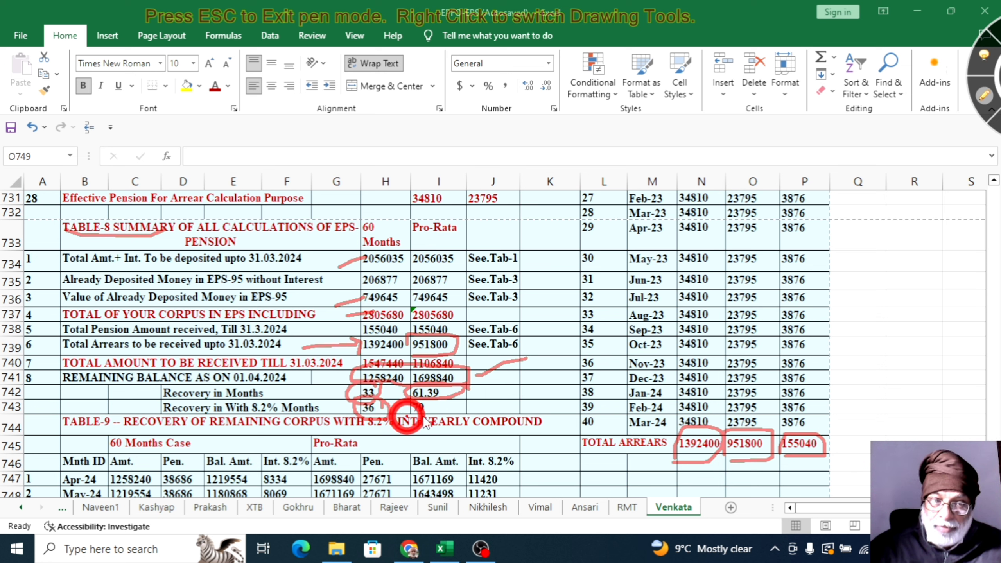
{"action": "mouse_move", "coordinate": [425, 422]}
{"action": "left_mouse_down"}
{"action": "mouse_move", "coordinate": [453, 398]}
{"action": "mouse_move", "coordinate": [414, 384]}
{"action": "mouse_move", "coordinate": [409, 412]}
{"action": "left_mouse_up"}
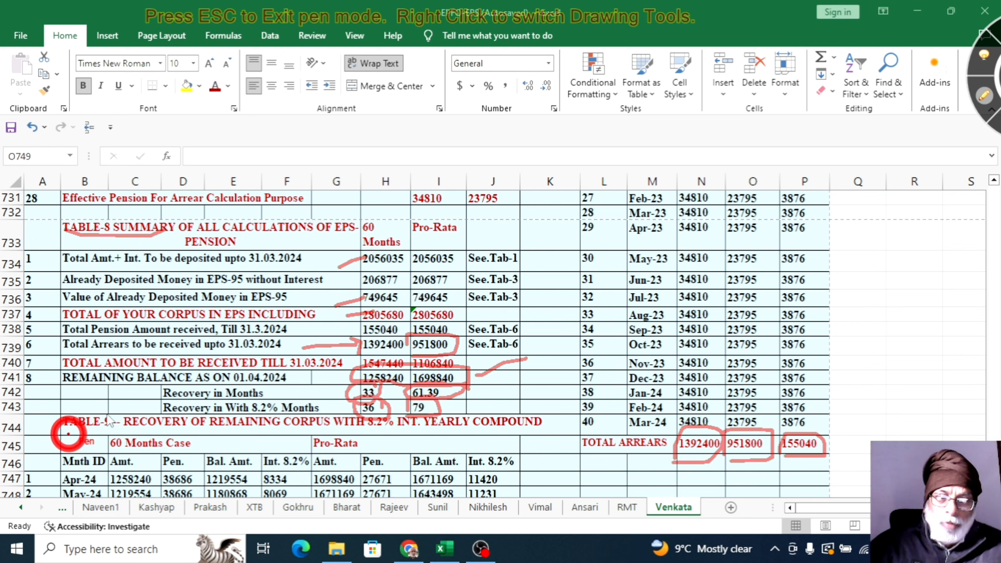
{"action": "left_click_drag", "start_coordinate": [52, 433], "coordinate": [110, 412]}
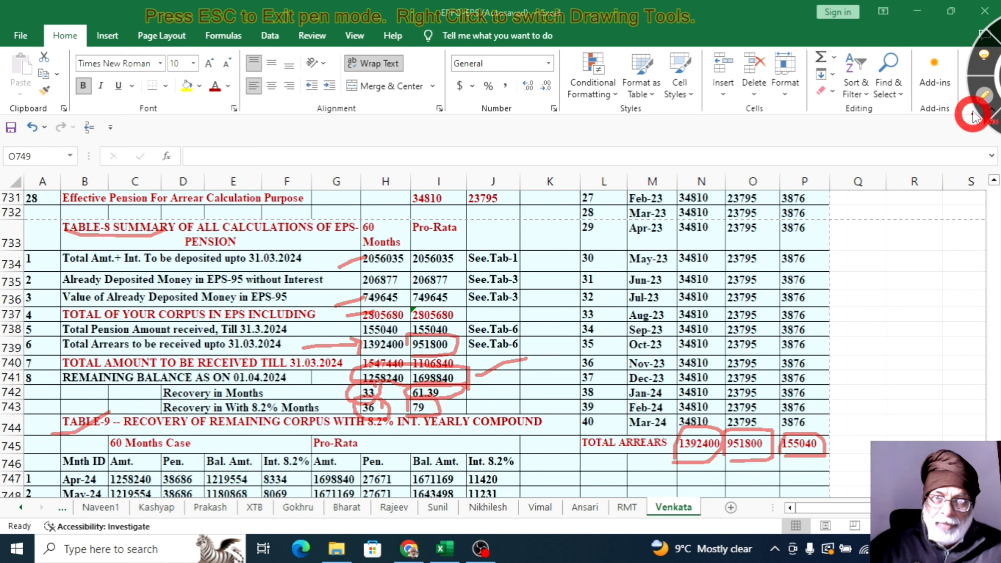
{"action": "key", "text": "Escape"}
Mark Table-9's first 60 Months amount and pension, the Apr-25 row, and the Pro-Rata interest column with the pen, then clear the annotations
{"action": "scroll", "coordinate": [293, 418], "scroll_direction": "down", "scroll_amount": 4}
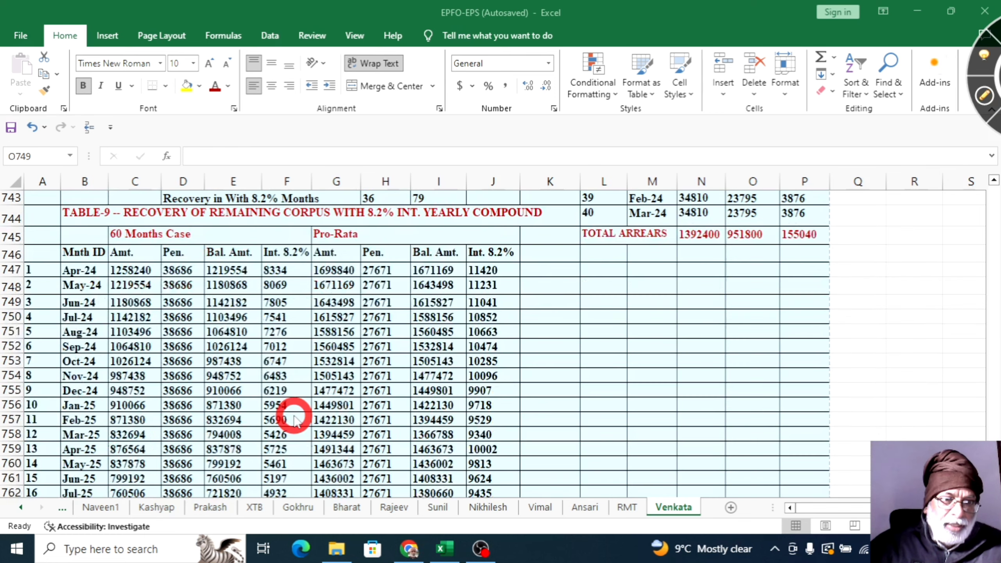
{"action": "scroll", "coordinate": [295, 418], "scroll_direction": "down", "scroll_amount": 1}
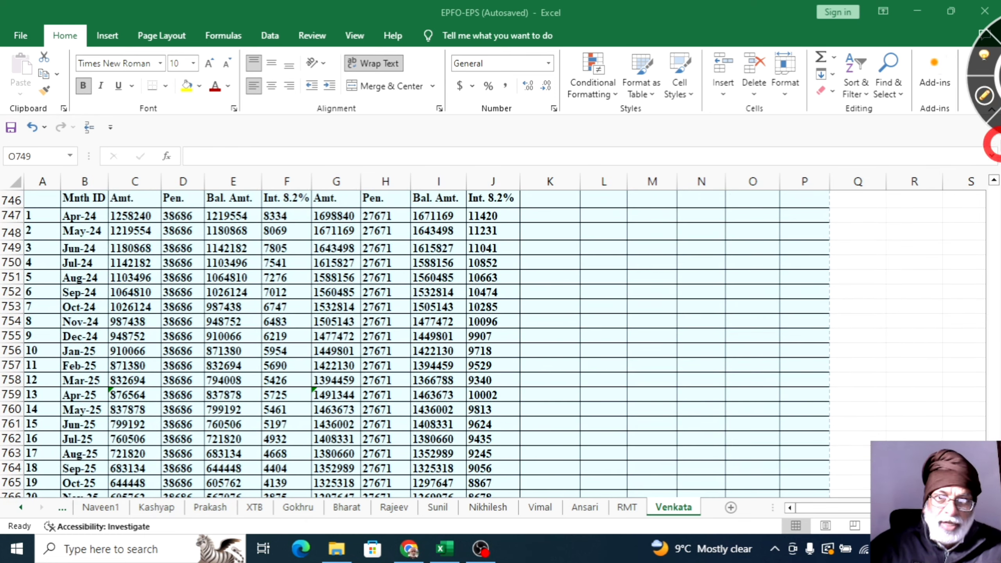
{"action": "scroll", "coordinate": [481, 346], "scroll_direction": "up", "scroll_amount": 1}
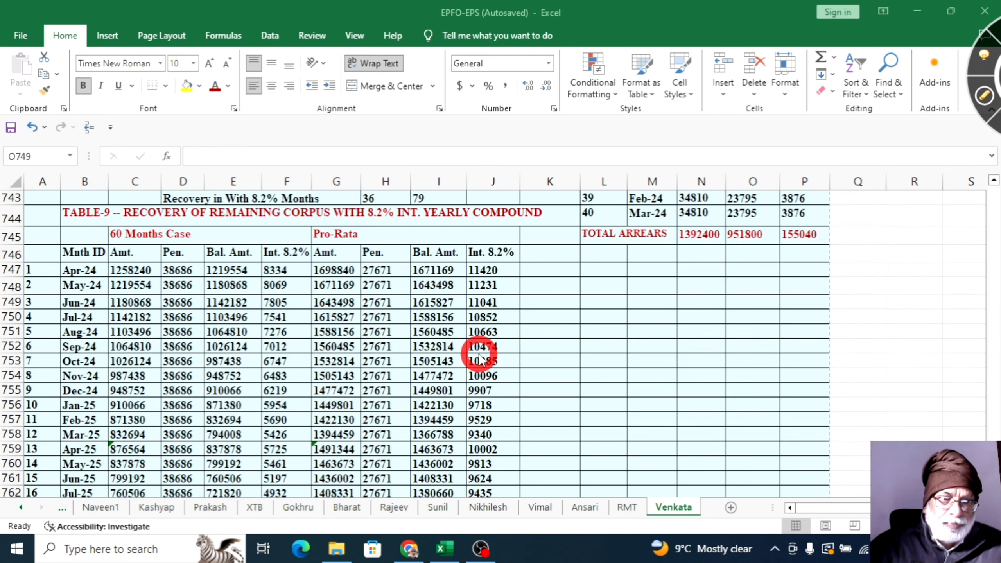
{"action": "left_click", "coordinate": [983, 103]}
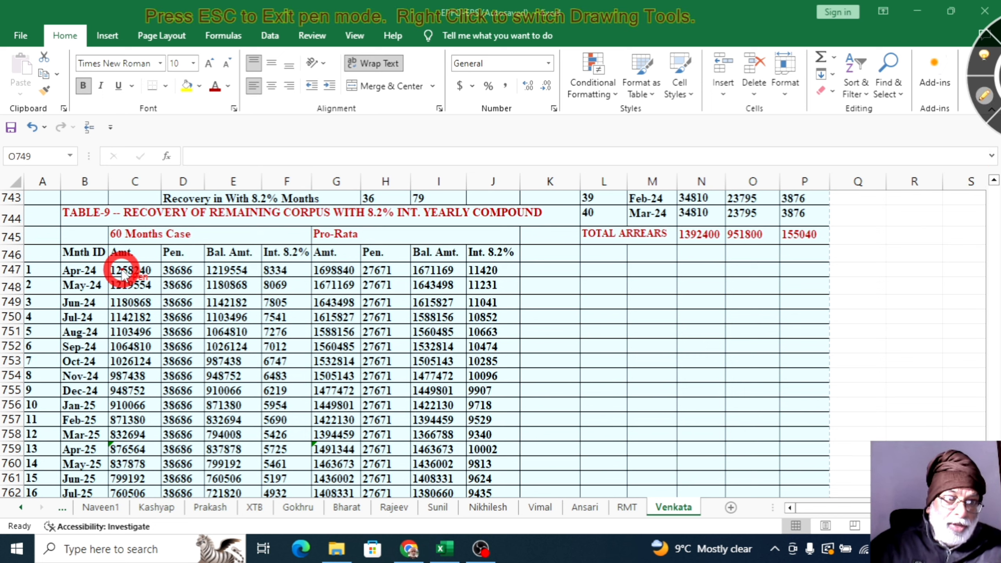
{"action": "left_click_drag", "start_coordinate": [106, 272], "coordinate": [137, 249]}
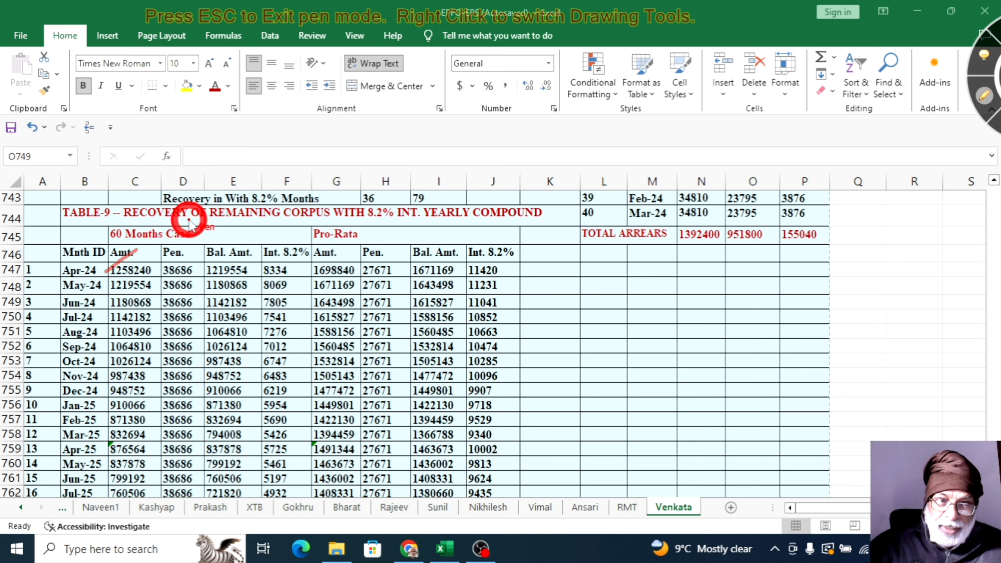
{"action": "left_click_drag", "start_coordinate": [188, 220], "coordinate": [189, 259]}
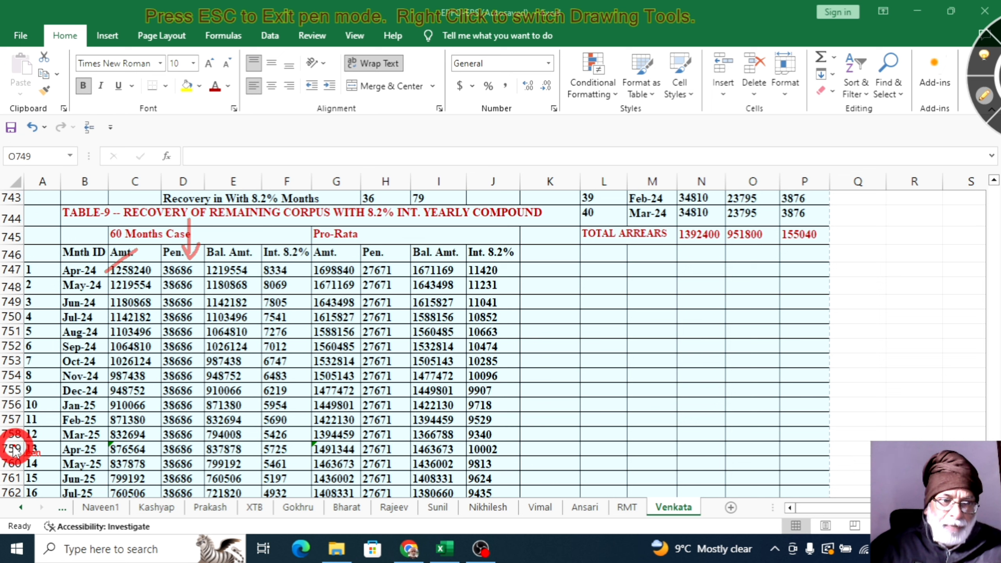
{"action": "left_click_drag", "start_coordinate": [3, 446], "coordinate": [77, 449]}
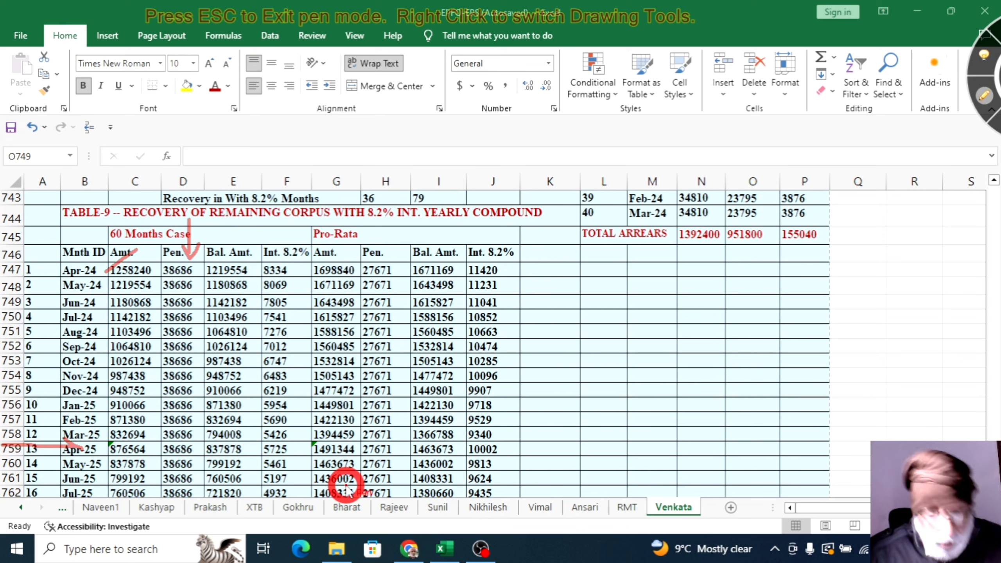
{"action": "mouse_move", "coordinate": [502, 265]}
{"action": "left_mouse_down"}
{"action": "mouse_move", "coordinate": [513, 414]}
{"action": "mouse_move", "coordinate": [505, 420]}
{"action": "mouse_move", "coordinate": [534, 393]}
{"action": "left_mouse_up"}
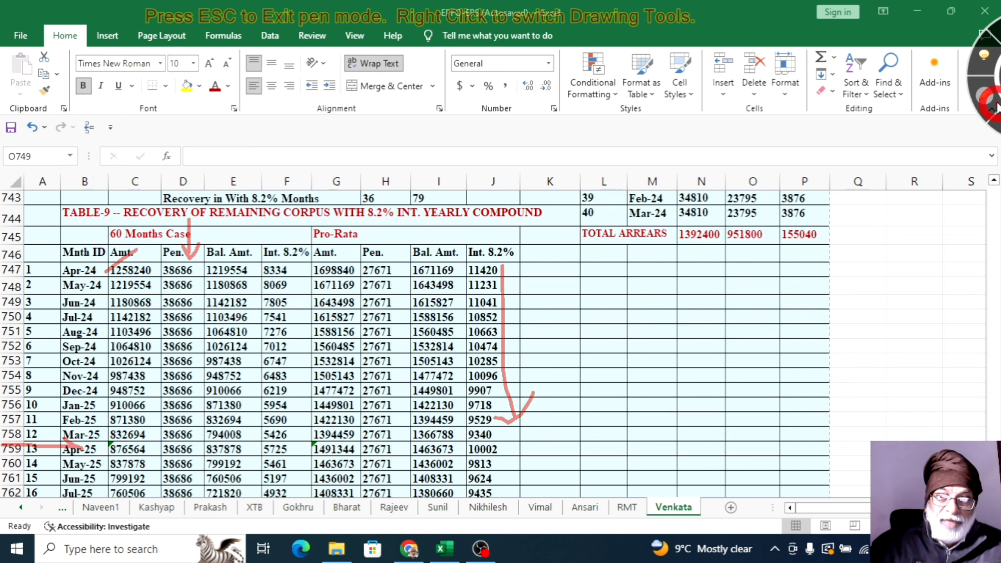
{"action": "left_click", "coordinate": [984, 103]}
Review Table-9's monthly recovery of both cases down to the closing note, then return to the Table-8 summary
{"action": "scroll", "coordinate": [213, 420], "scroll_direction": "down", "scroll_amount": 10}
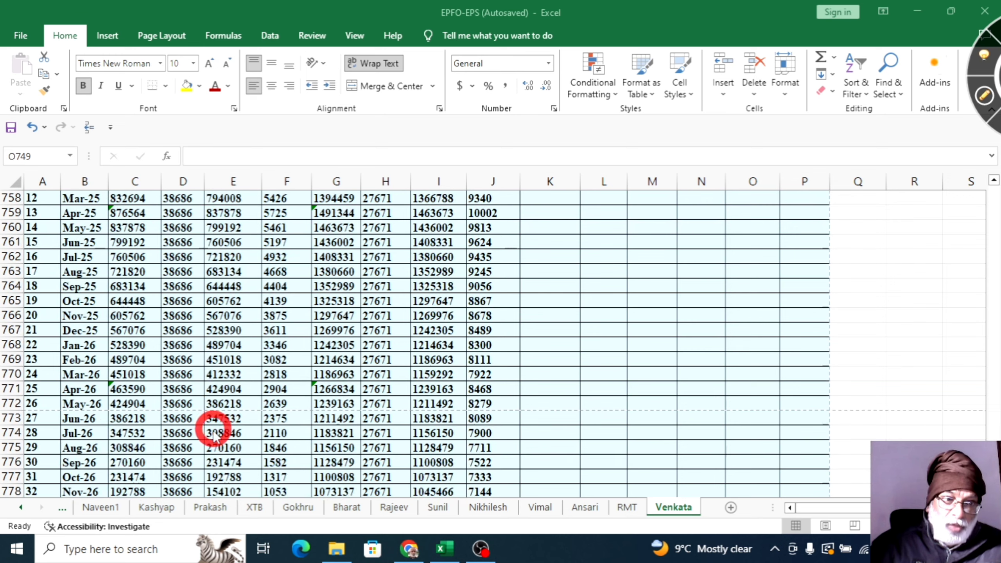
{"action": "scroll", "coordinate": [216, 437], "scroll_direction": "down", "scroll_amount": 1}
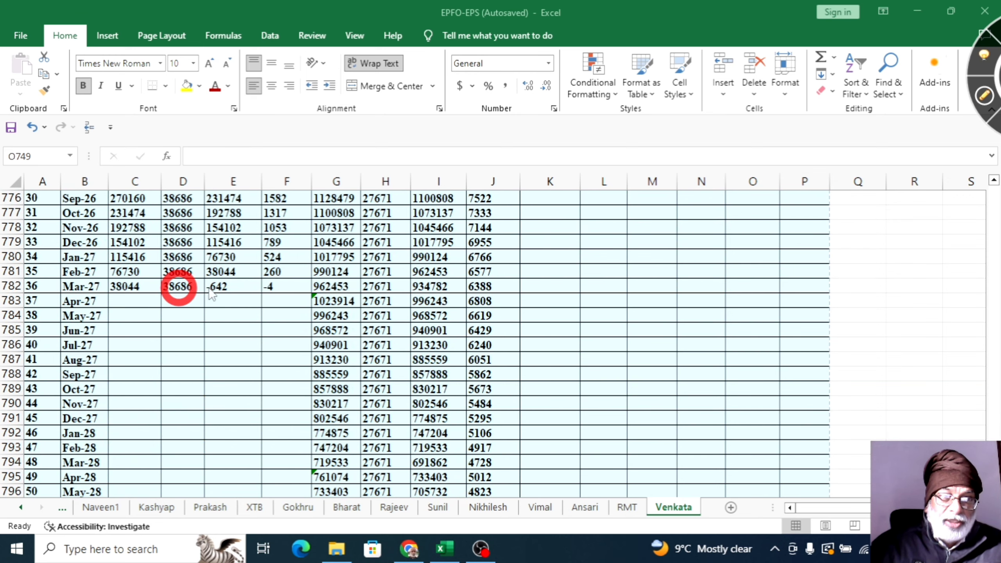
{"action": "scroll", "coordinate": [530, 410], "scroll_direction": "down", "scroll_amount": 8}
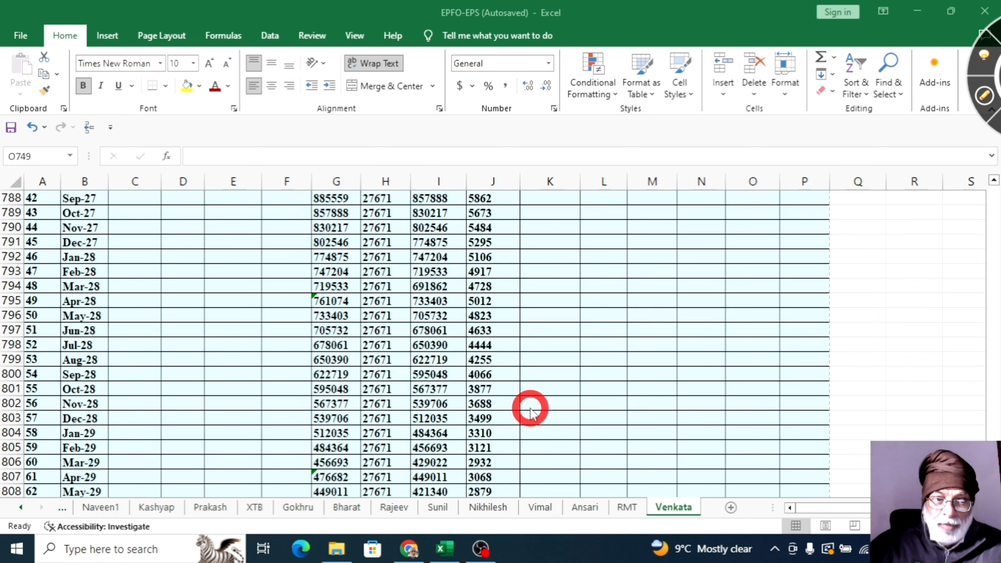
{"action": "scroll", "coordinate": [532, 414], "scroll_direction": "down", "scroll_amount": 3}
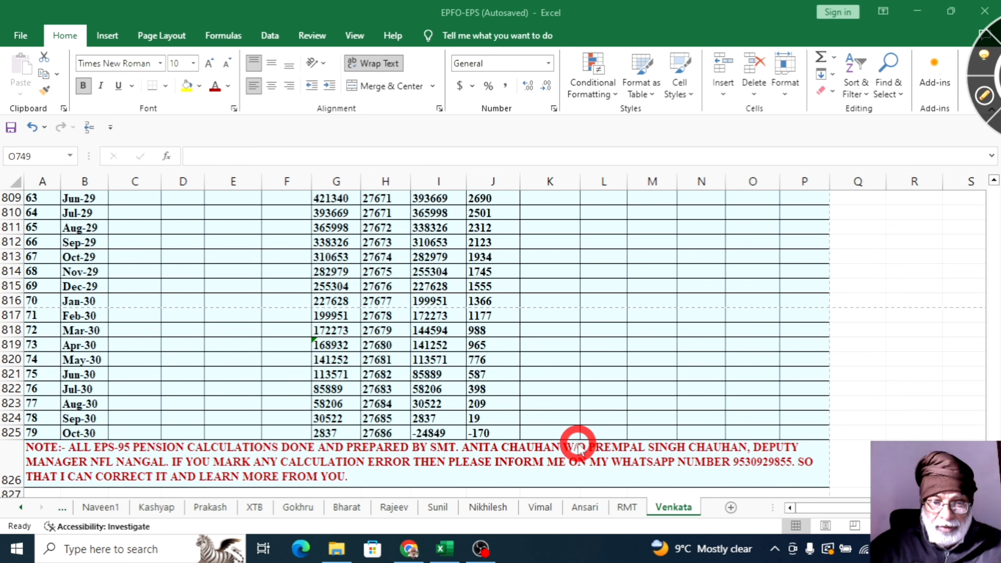
{"action": "scroll", "coordinate": [505, 398], "scroll_direction": "up", "scroll_amount": 20}
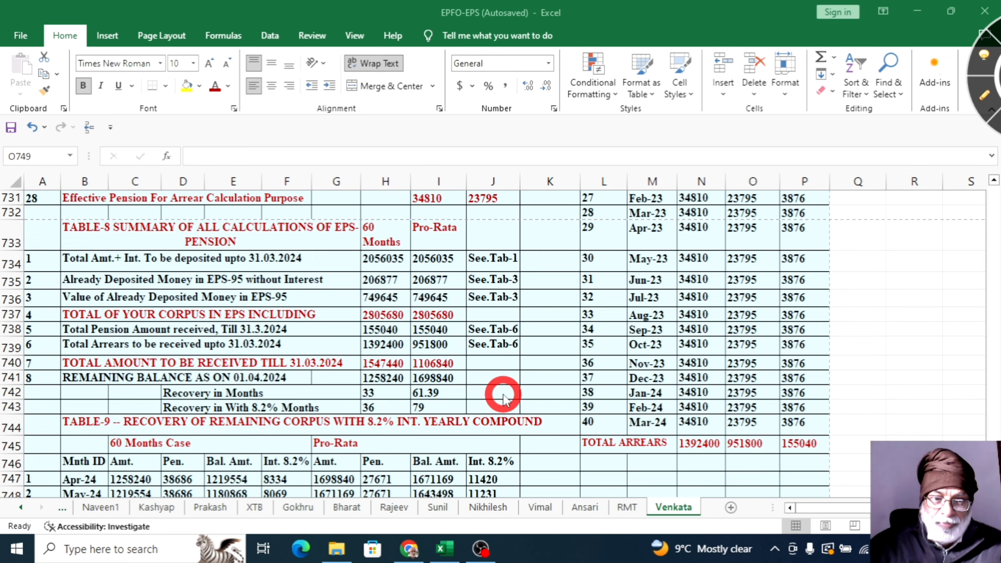